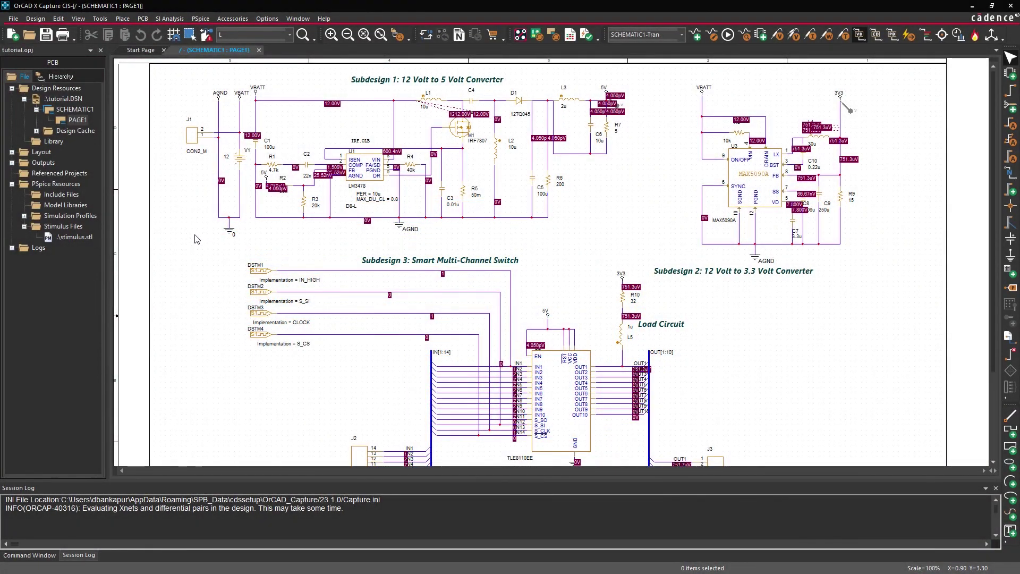
# Open the Component Explorer from Place > Part and browse the Ultra Librarian catalogue under PSpice.
pyautogui.click(122, 19)
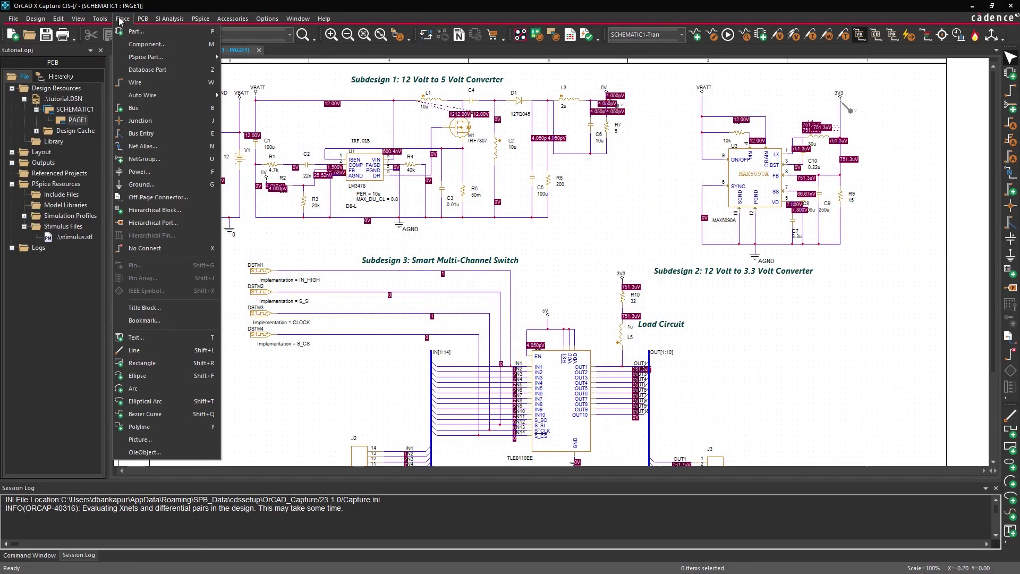
pyautogui.click(119, 44)
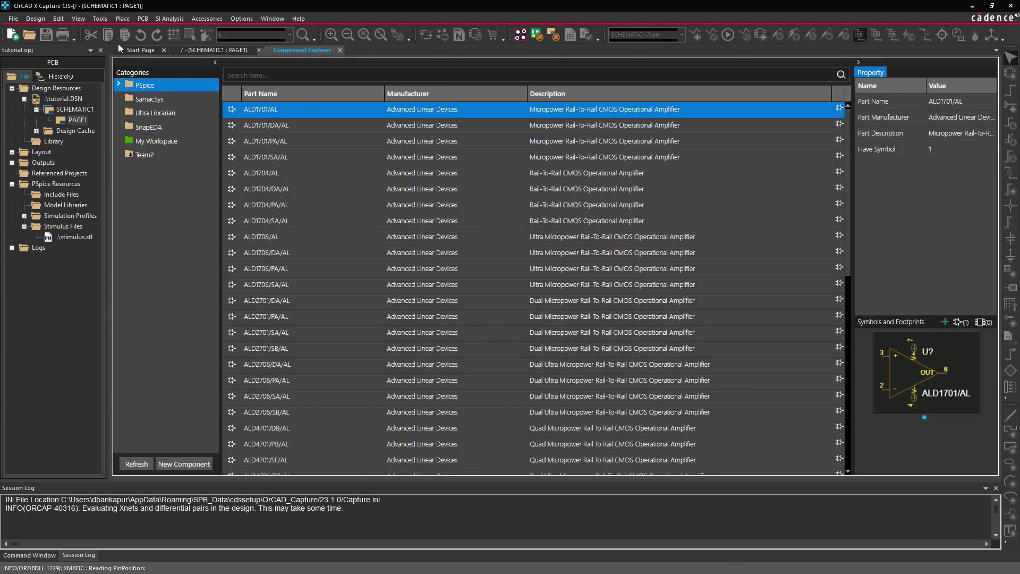
pyautogui.click(119, 85)
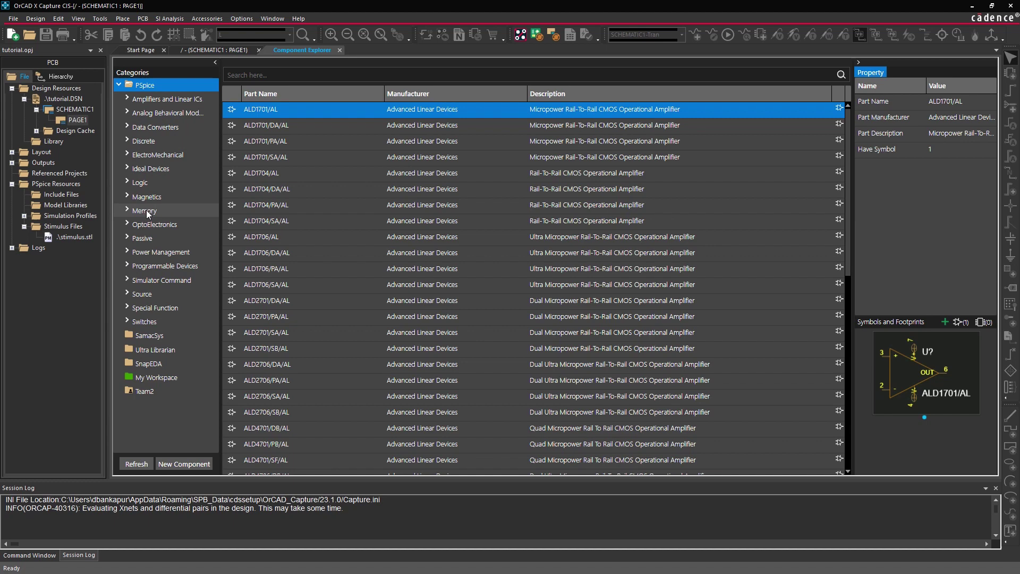
pyautogui.click(184, 349)
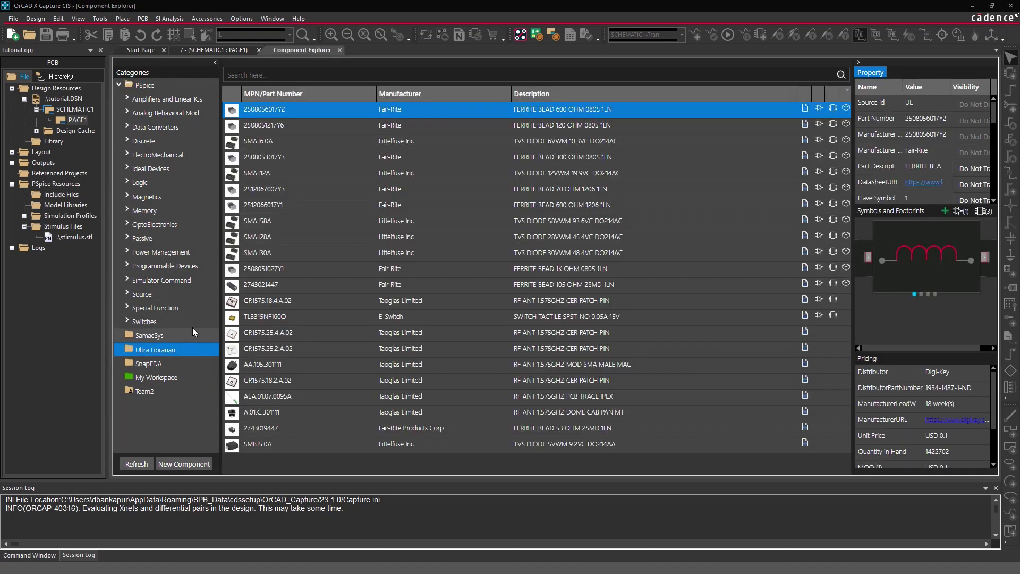
# Search for 'capacitor 47pF' and select the Samsung CL05C470JB51PNC row.
pyautogui.click(373, 74)
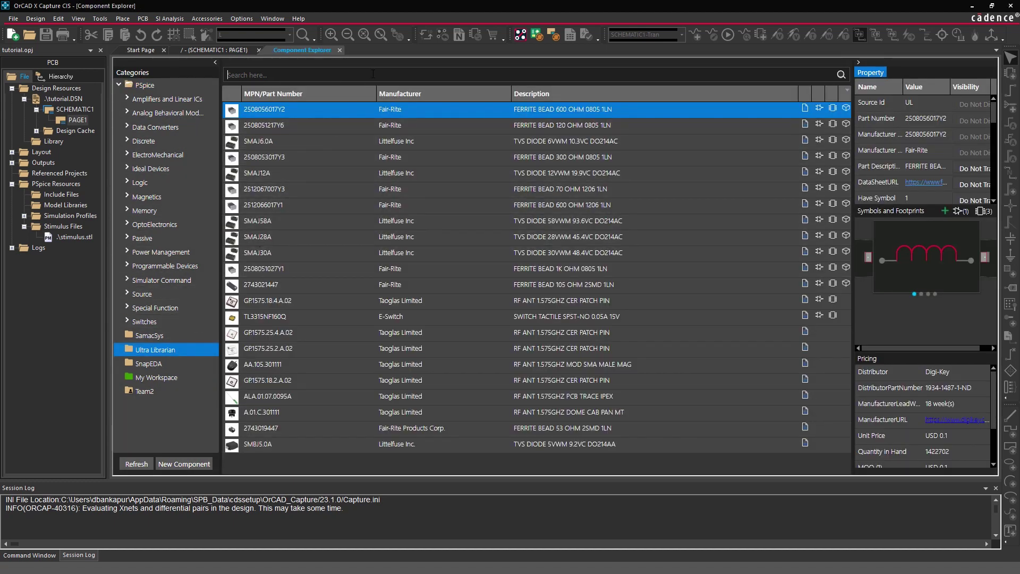
pyautogui.write('capacitor 47pF')
pyautogui.press('Return')
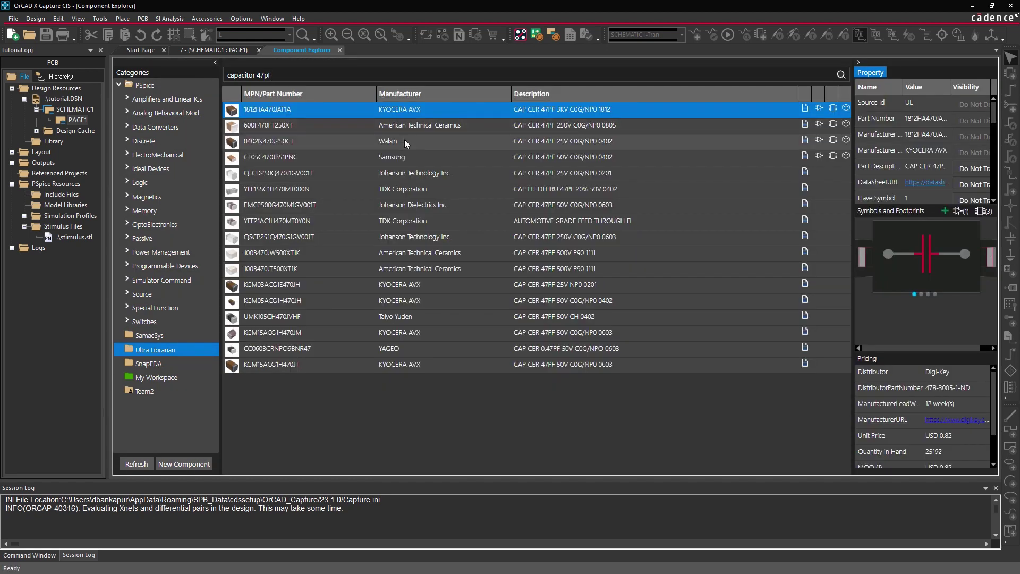
pyautogui.click(413, 155)
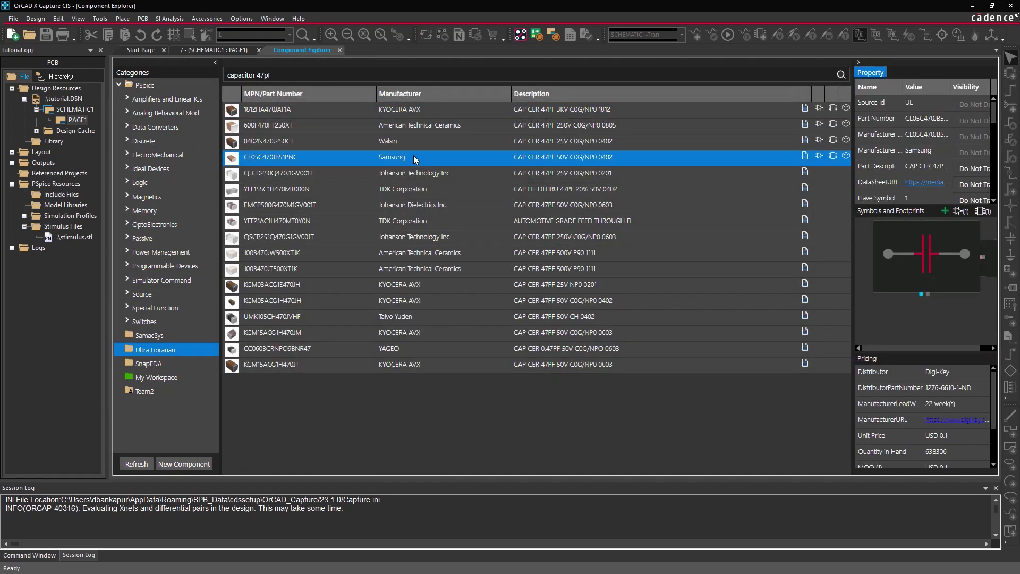
# Add the Samsung CL05C470JB51PNC capacitor to the library as cdn-cap-005 with Active lifecycle.
pyautogui.rightClick(414, 156)
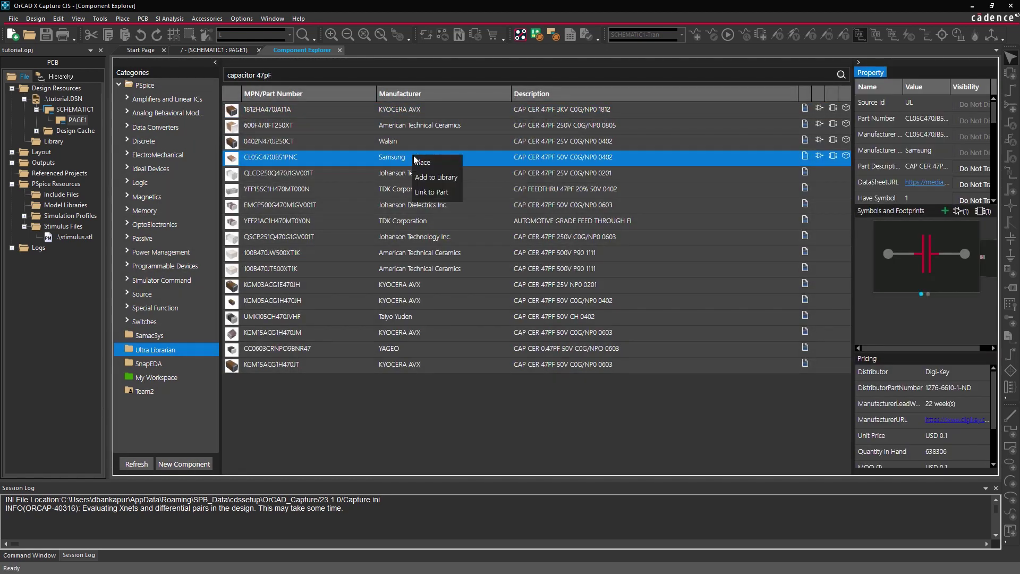
pyautogui.click(447, 177)
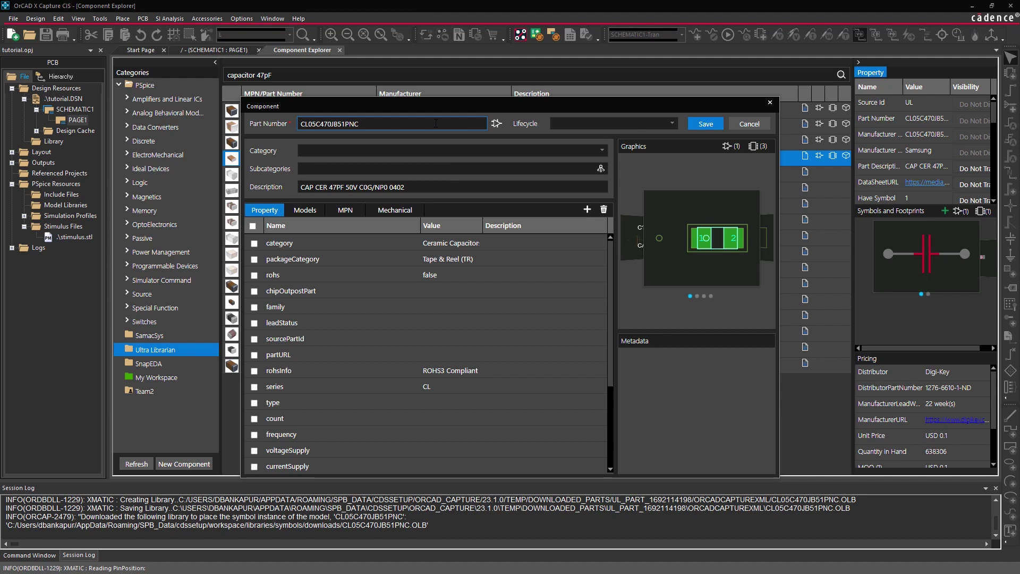
pyautogui.doubleClick(435, 123)
pyautogui.write('cdn-cap-005')
pyautogui.click(611, 124)
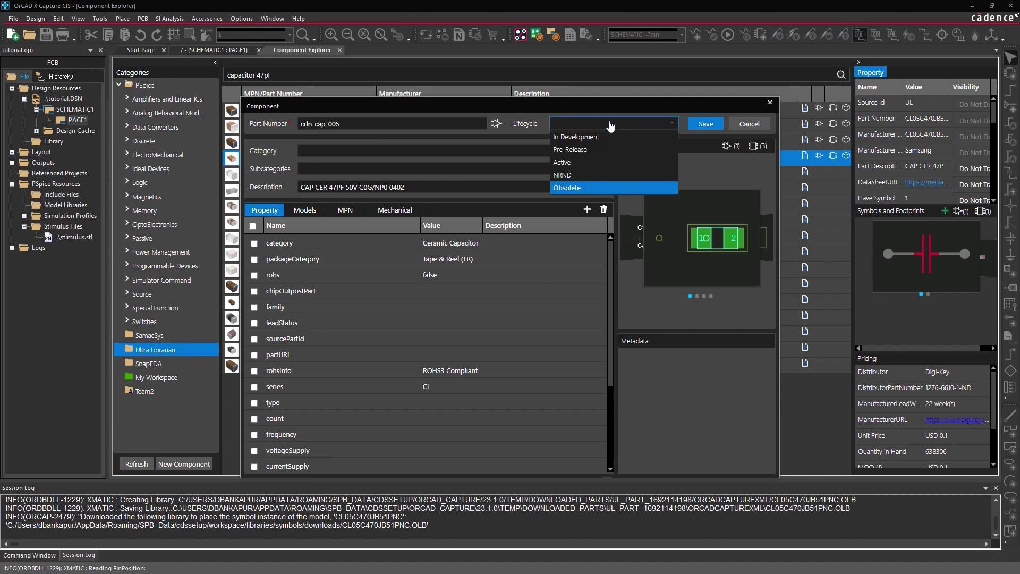
pyautogui.click(608, 162)
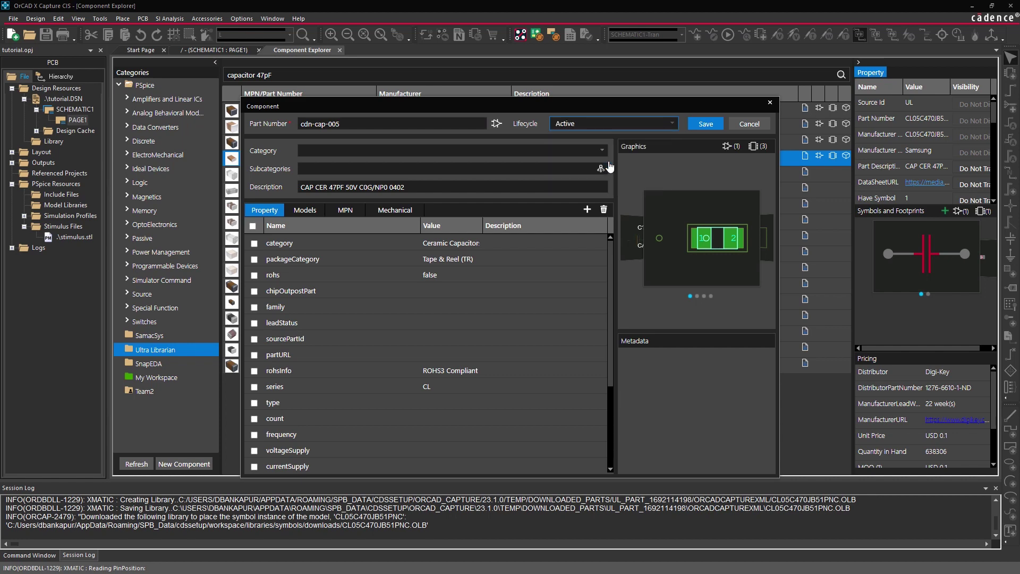
pyautogui.click(714, 124)
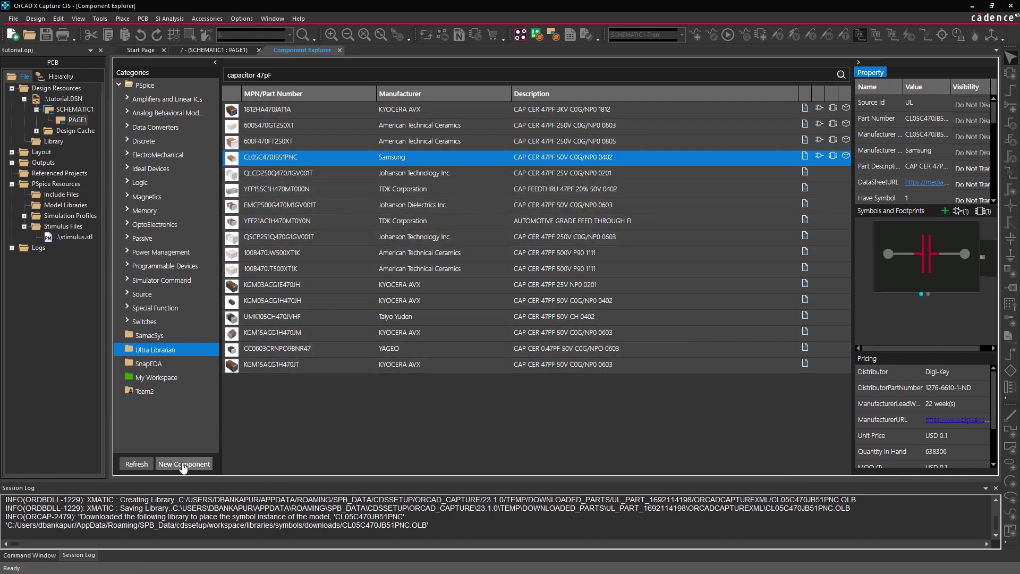
# Create a new component with part number cdn-res-001 and description 'Resistor 40k ohm'.
pyautogui.click(182, 464)
pyautogui.write('cdn-res-001')
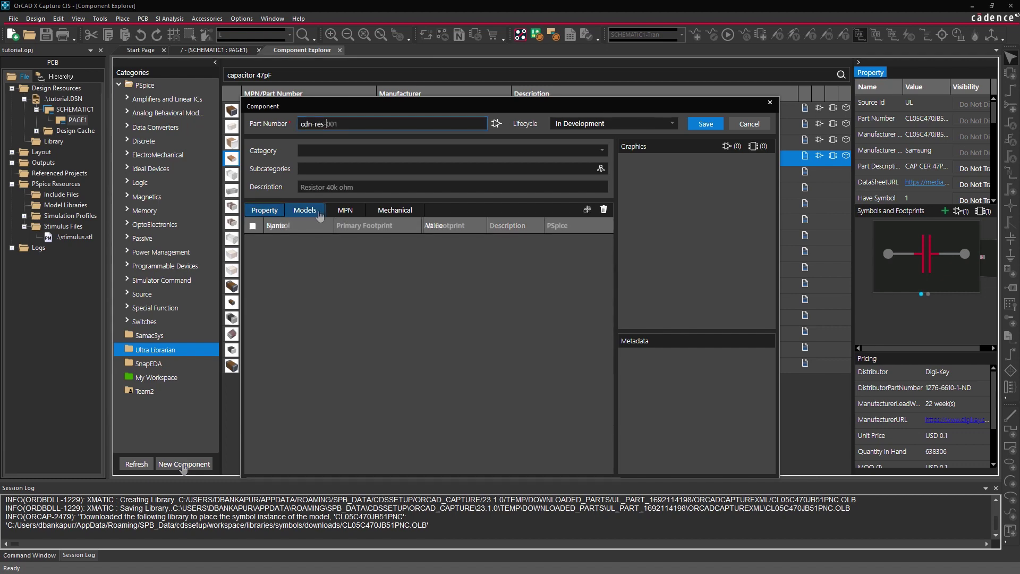
pyautogui.click(451, 187)
pyautogui.write('Resistor 40k ohm')
# Attach the Resistor symbol from the TEMPLATES library to the part.
pyautogui.click(305, 209)
pyautogui.click(587, 210)
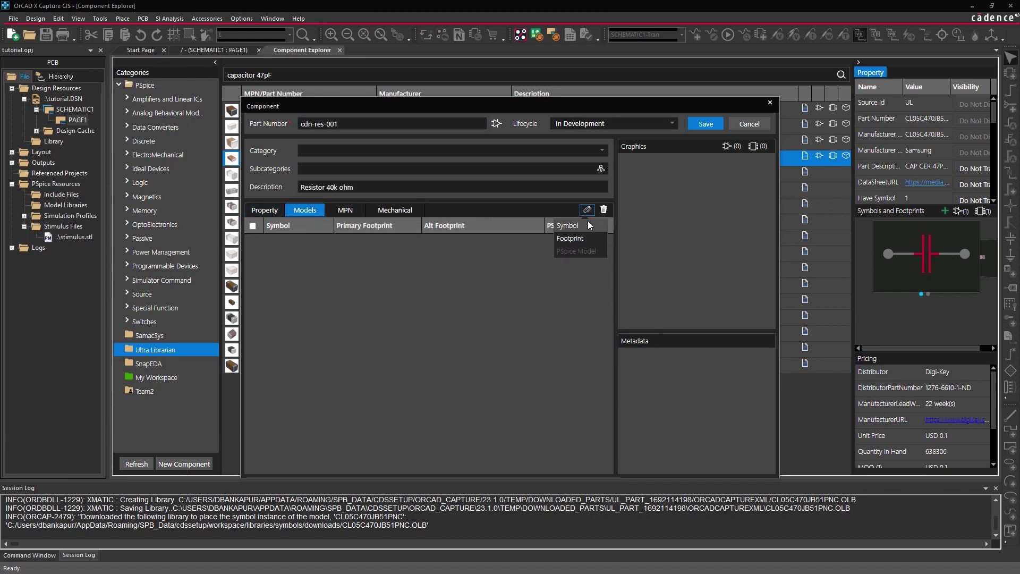
pyautogui.click(588, 224)
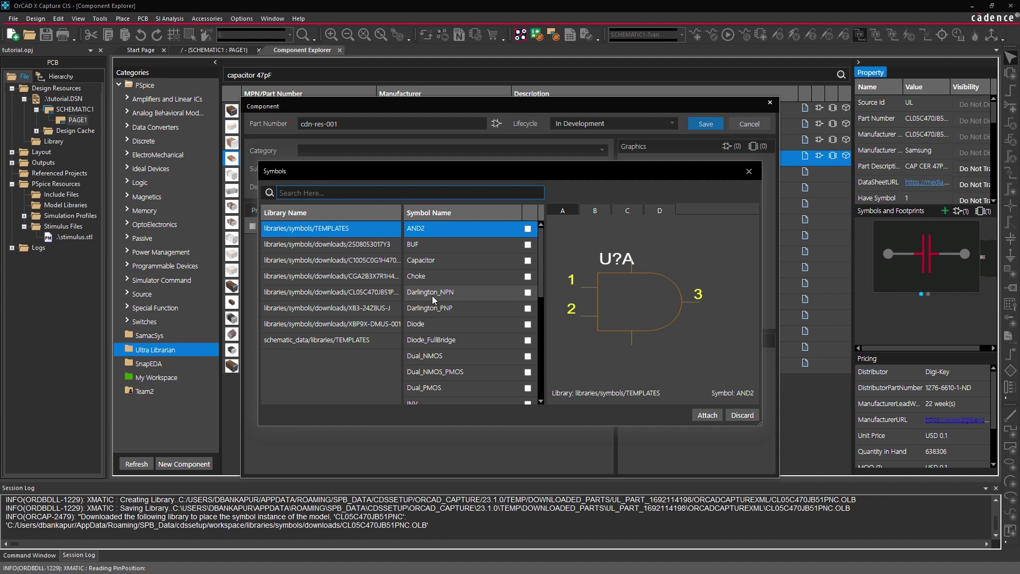
pyautogui.click(374, 340)
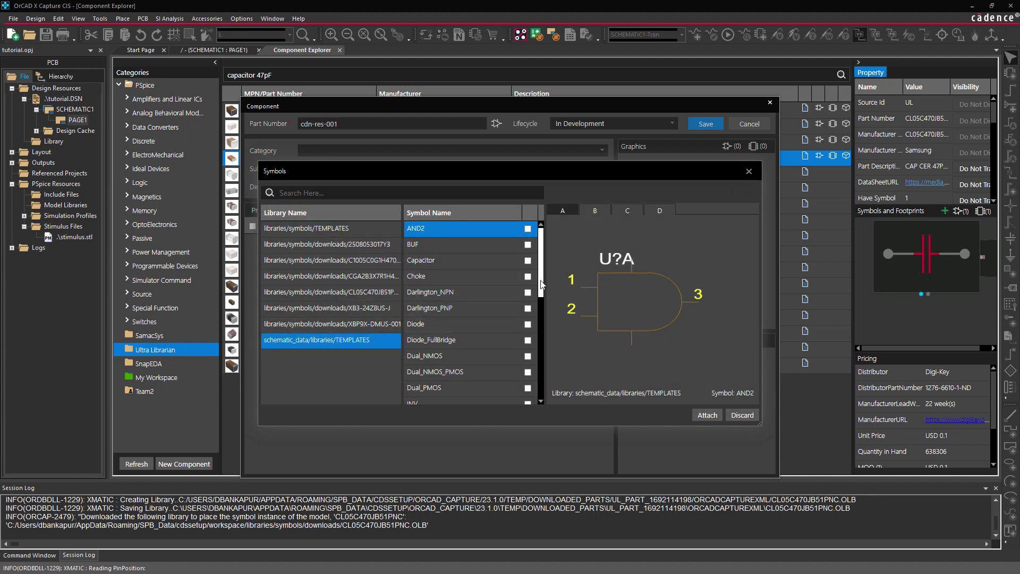
pyautogui.moveTo(540, 281); pyautogui.dragTo(543, 368)
pyautogui.click(528, 364)
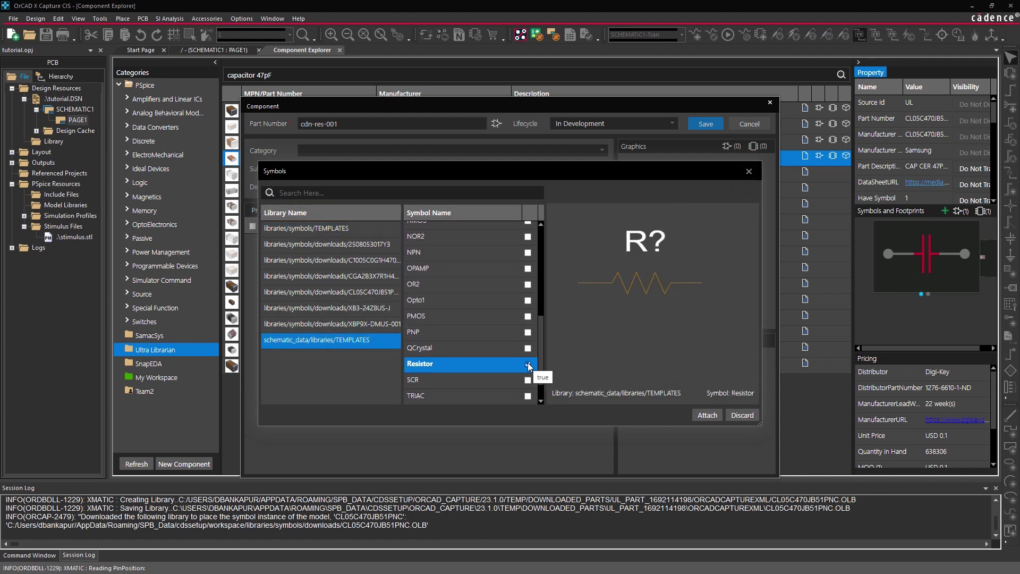
pyautogui.click(705, 415)
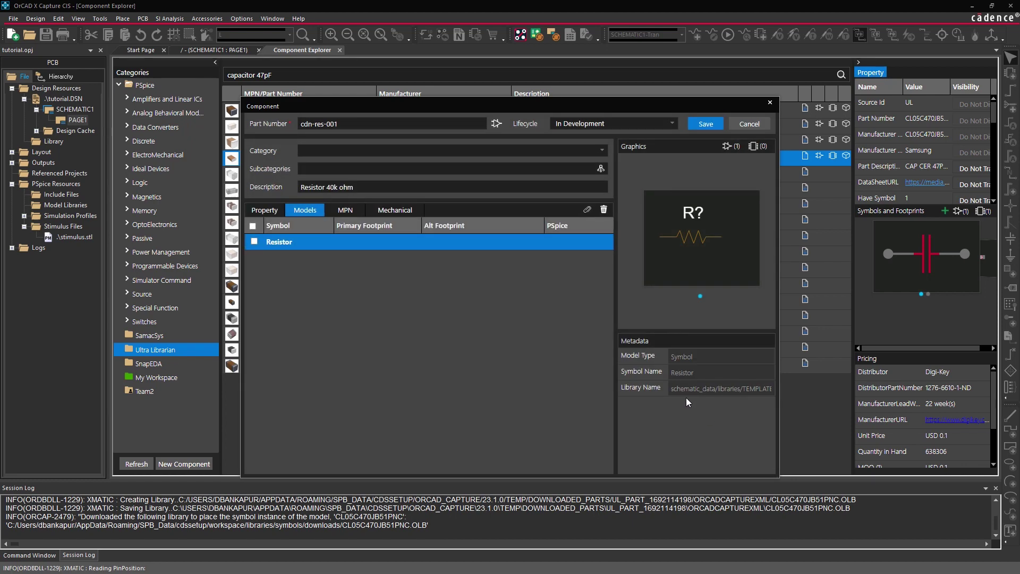
# Attach the smdres footprint and save part cdn-res-001.
pyautogui.click(586, 209)
pyautogui.click(588, 237)
pyautogui.write('res')
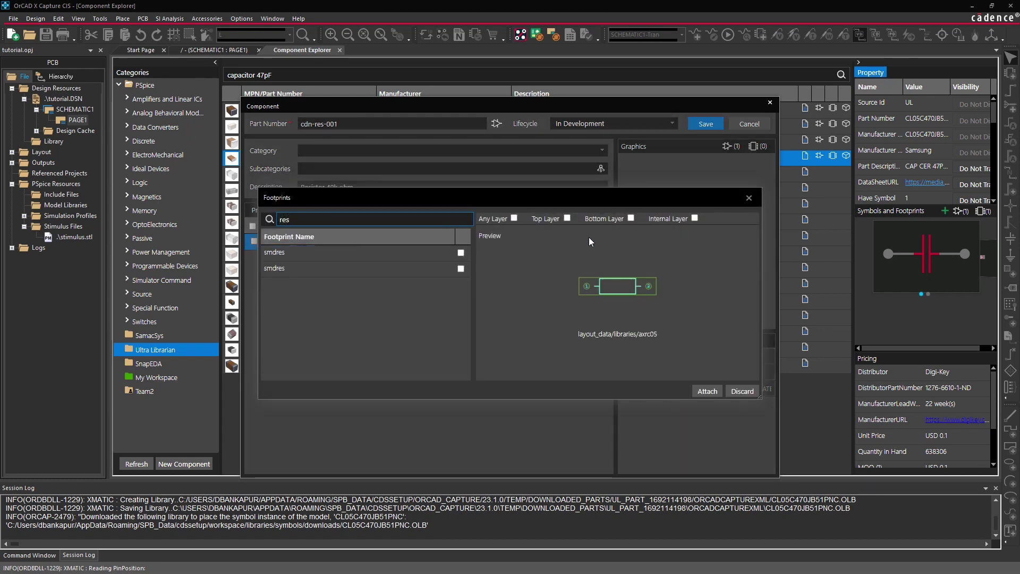
pyautogui.click(461, 253)
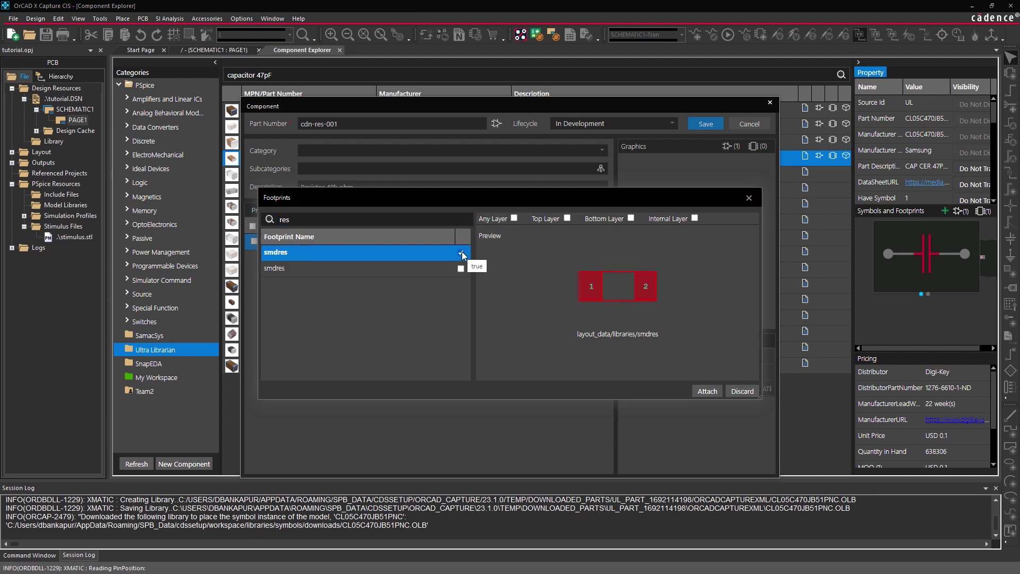
pyautogui.click(706, 391)
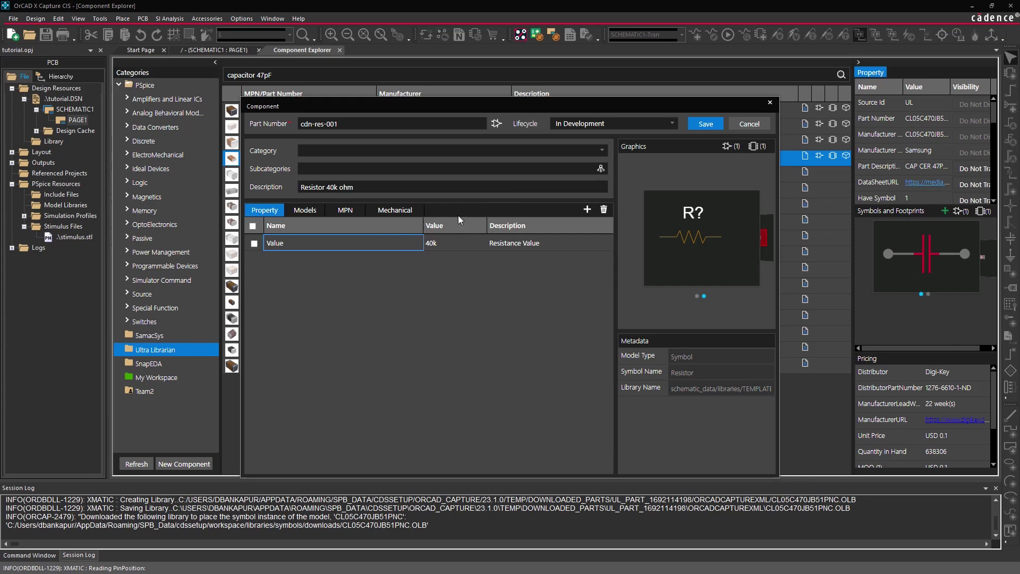
pyautogui.click(703, 123)
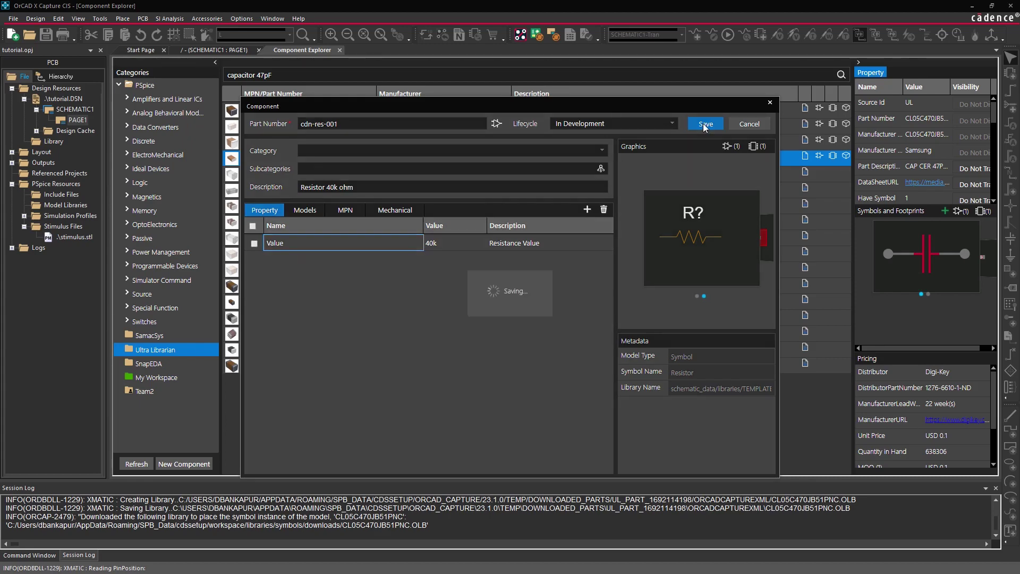
# Search 'resistor 40k', link Yageo RC0402FR-0740K2L to a part, then show My Workspace parts.
pyautogui.hotkey('ctrl', 'a')
pyautogui.write('r')
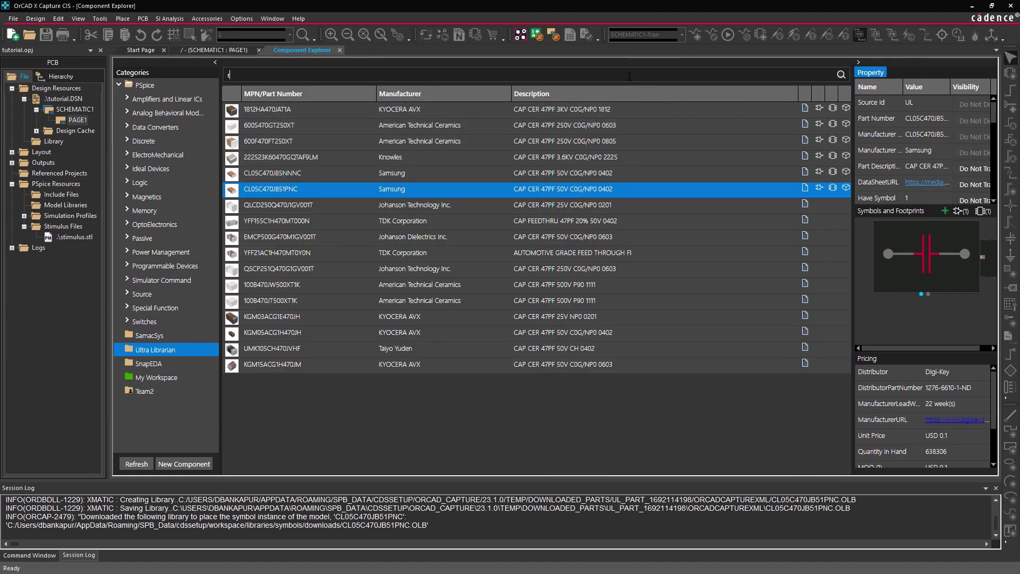
pyautogui.write('esistor 40k')
pyautogui.press('Return')
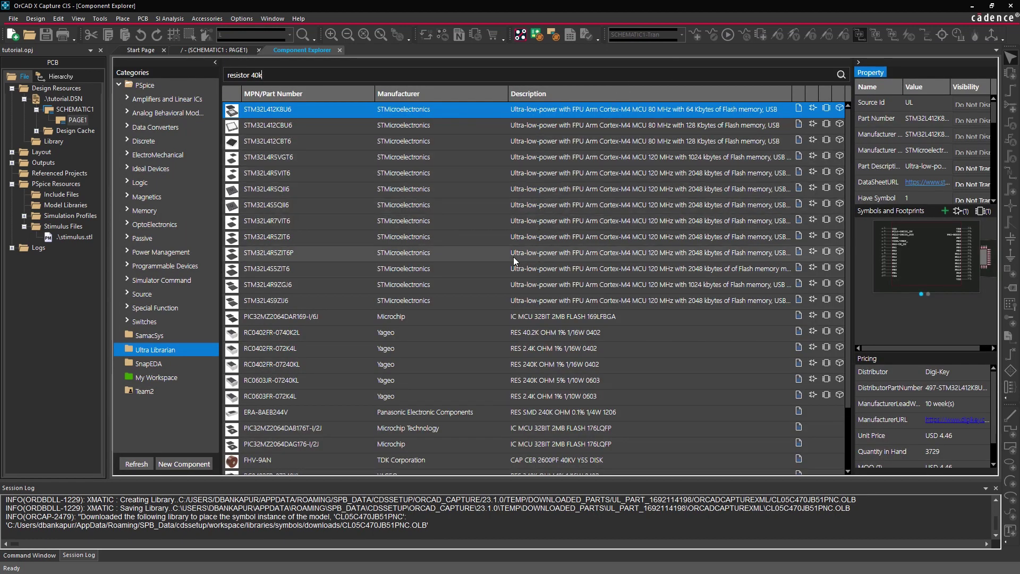
pyautogui.click(470, 332)
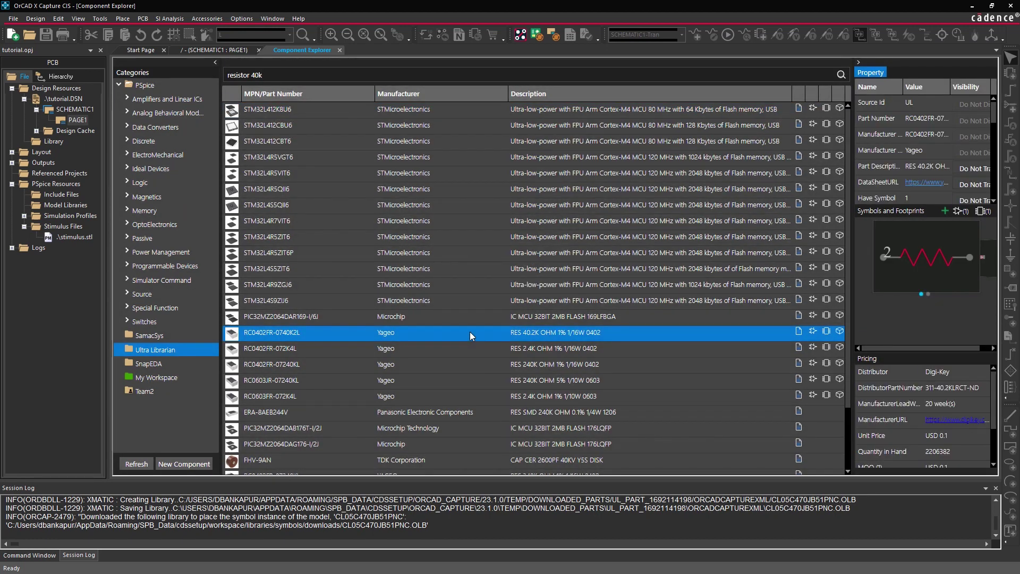
pyautogui.rightClick(469, 331)
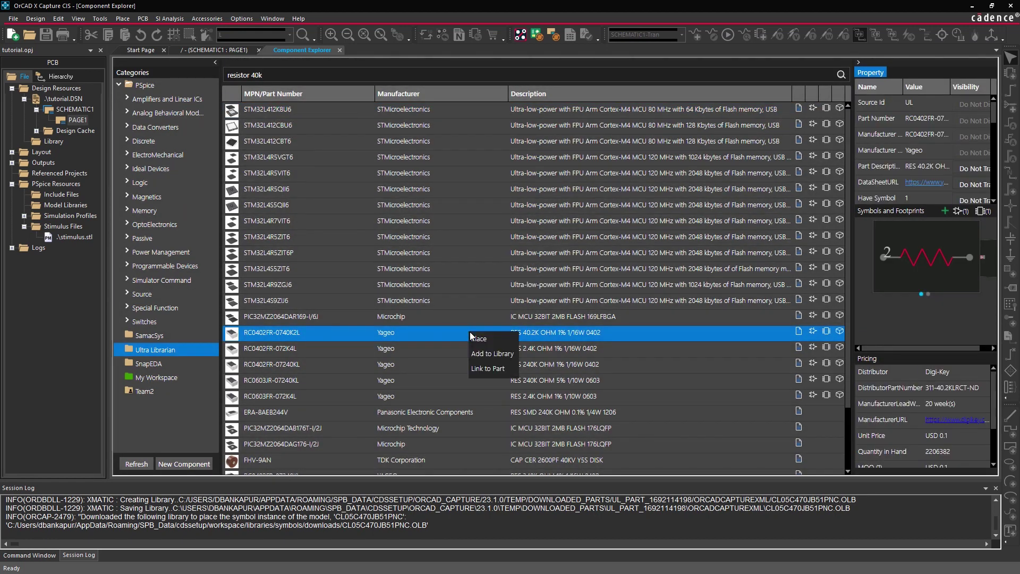
pyautogui.click(499, 367)
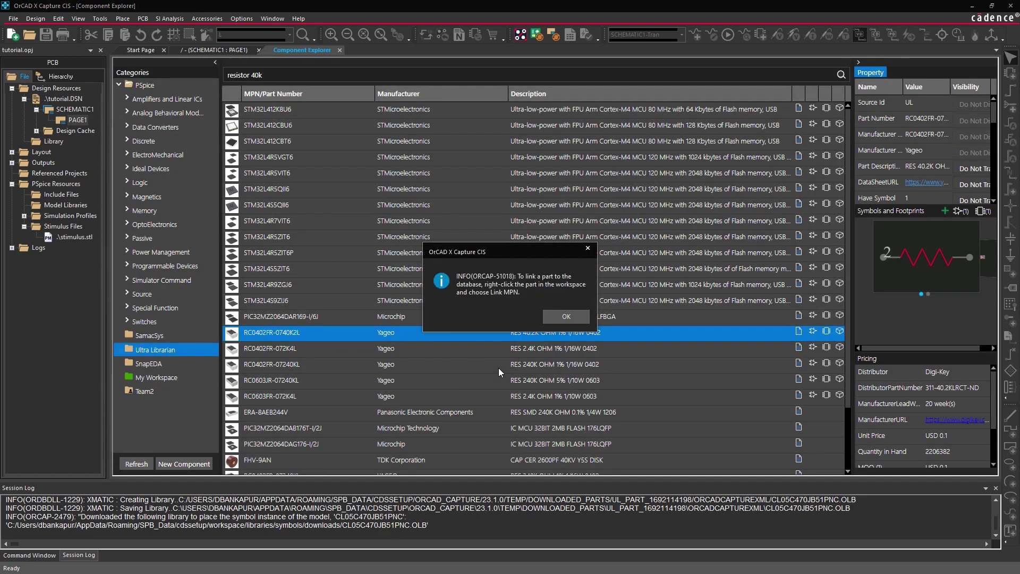
pyautogui.press('Return')
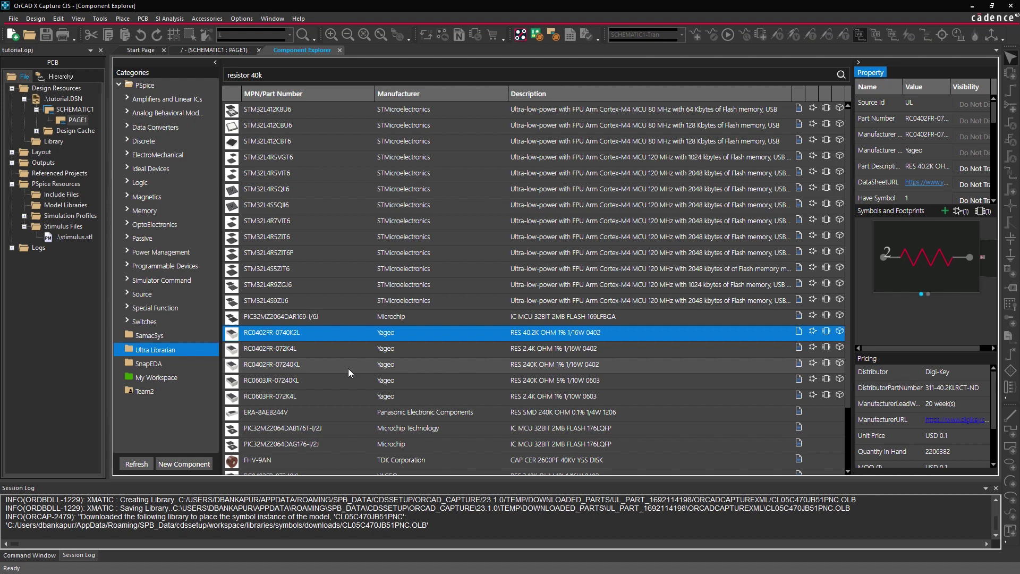
pyautogui.click(202, 378)
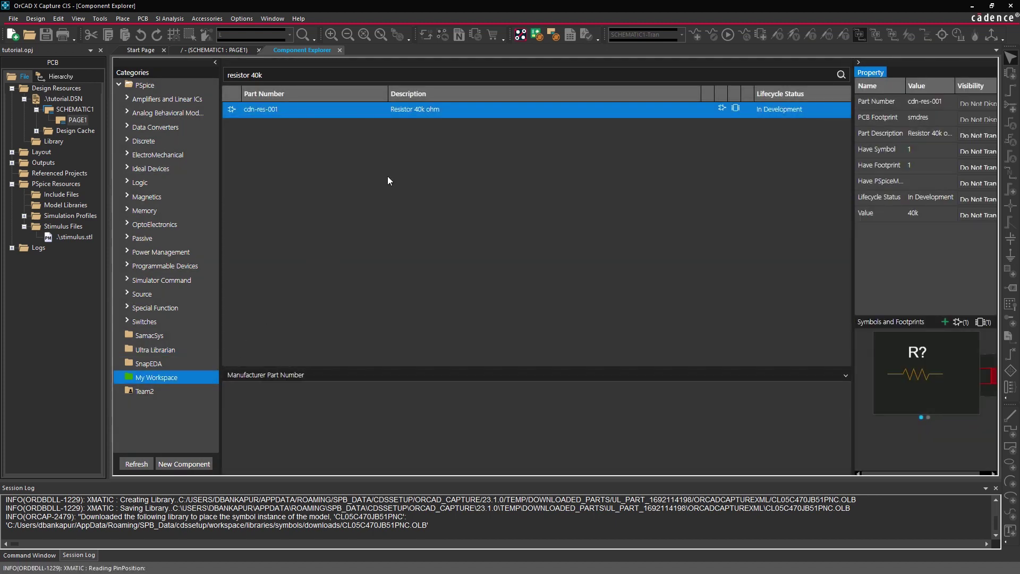
# Save Yageo RC0402FR-0740K2L as the manufacturer part number of cdn-res-001.
pyautogui.rightClick(458, 111)
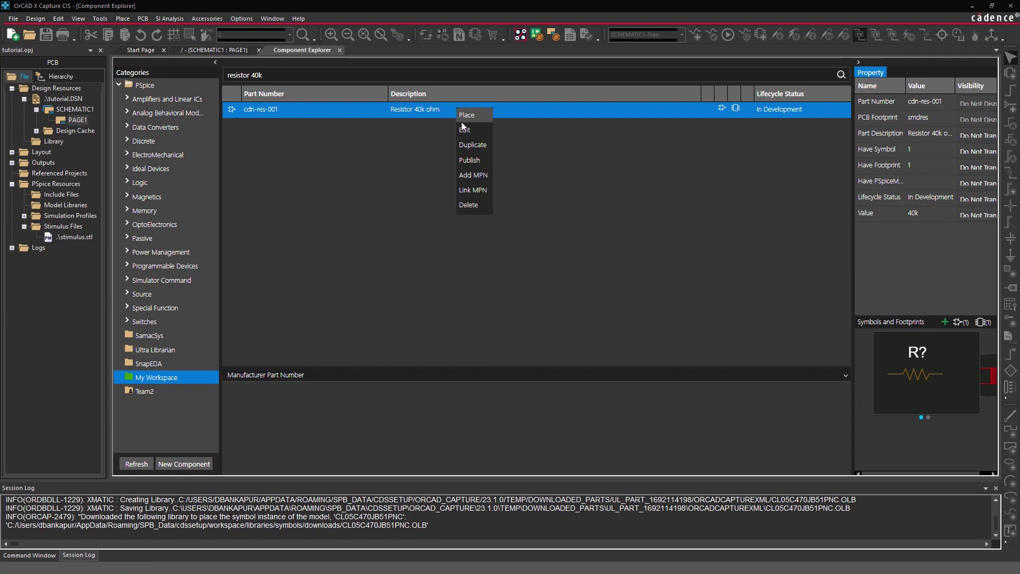
pyautogui.click(471, 189)
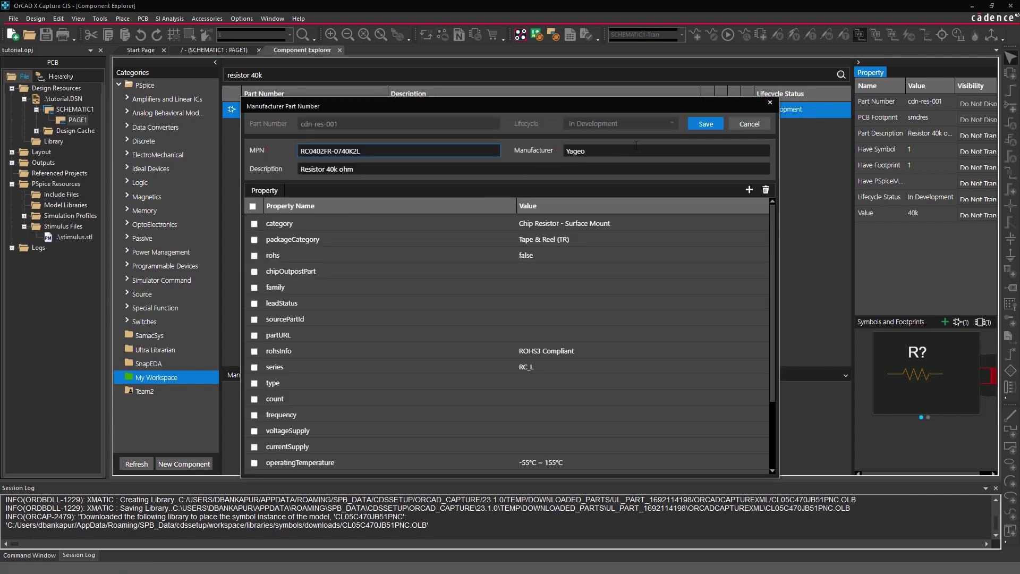
pyautogui.click(698, 124)
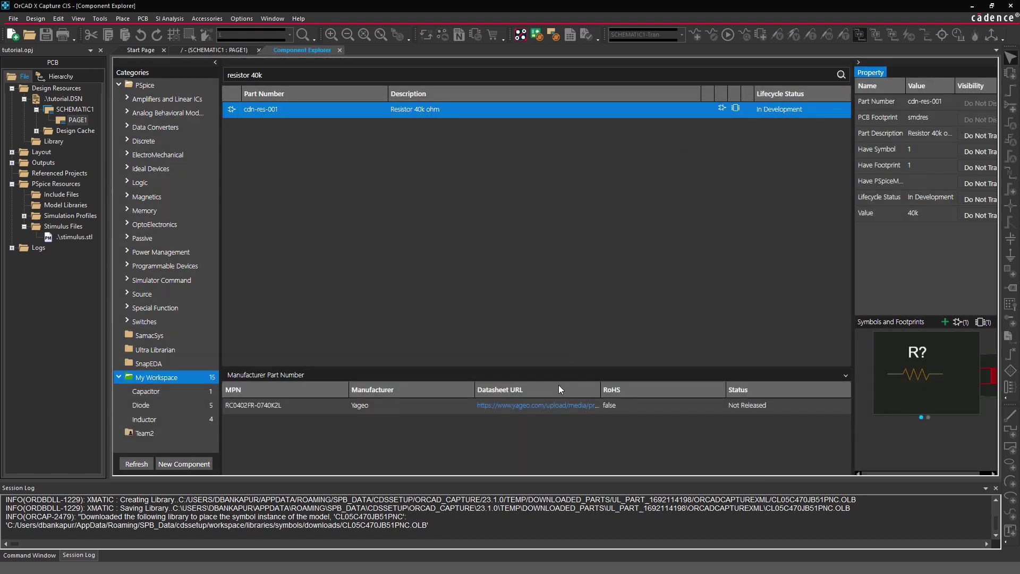
# Check the resistor's datasheet, then clear the search to list all workspace parts.
pyautogui.click(539, 404)
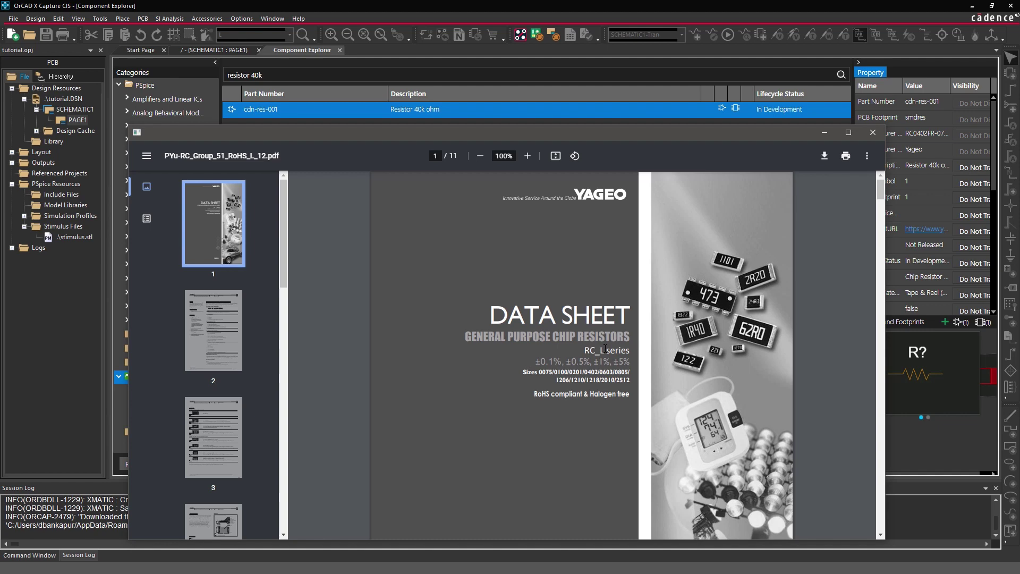
pyautogui.click(872, 132)
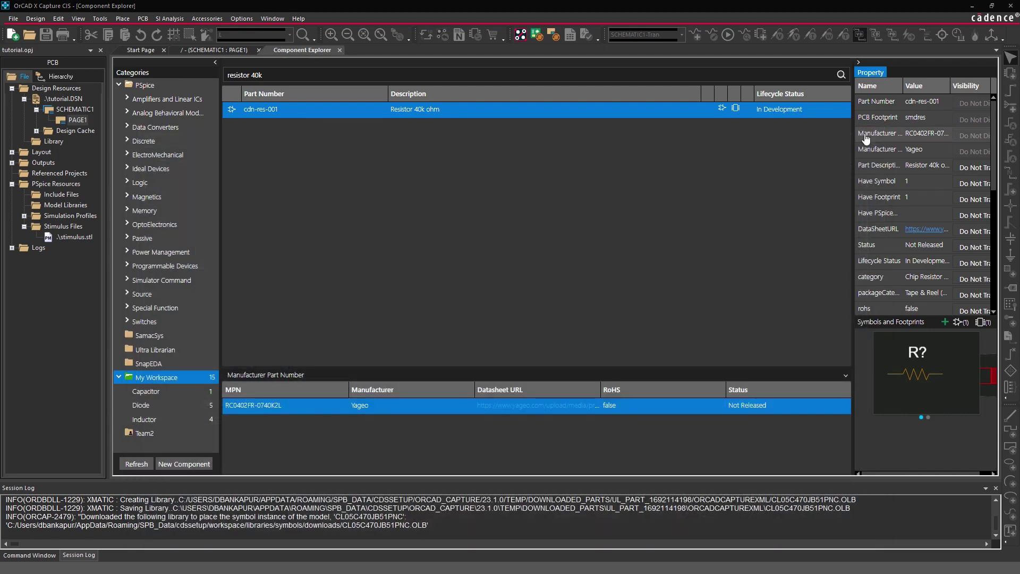
pyautogui.click(700, 76)
pyautogui.press('BackSpace')
pyautogui.press('BackSpace')
pyautogui.press('BackSpace')
pyautogui.press('BackSpace')
pyautogui.press('BackSpace')
pyautogui.press('BackSpace')
pyautogui.press('BackSpace')
pyautogui.press('BackSpace')
pyautogui.press('BackSpace')
pyautogui.press('BackSpace')
pyautogui.press('BackSpace')
pyautogui.press('BackSpace')
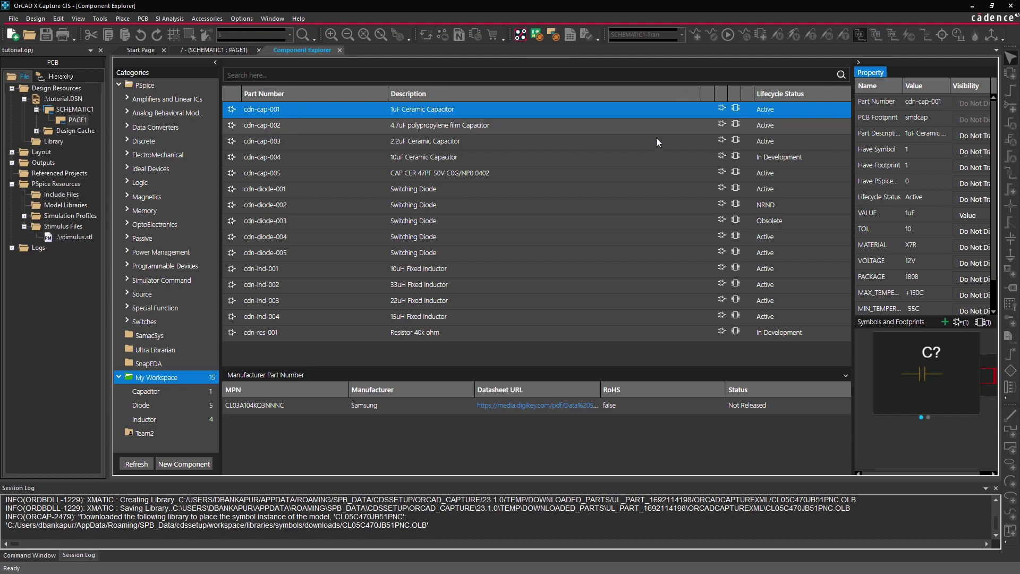
# Publish the cdn-ind-001 inductor to the Team2 workspace.
pyautogui.click(587, 270)
pyautogui.rightClick(587, 269)
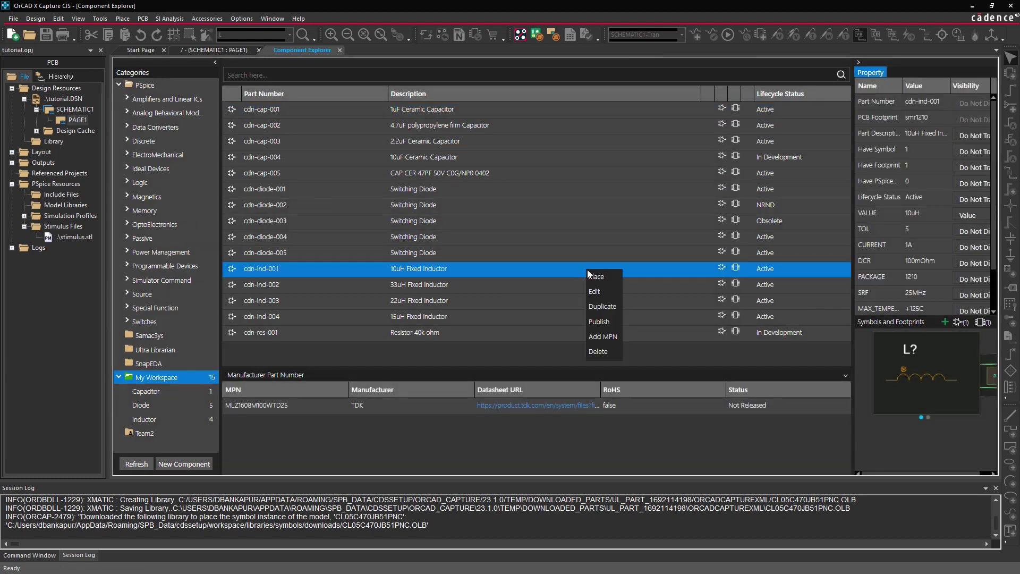
pyautogui.click(611, 324)
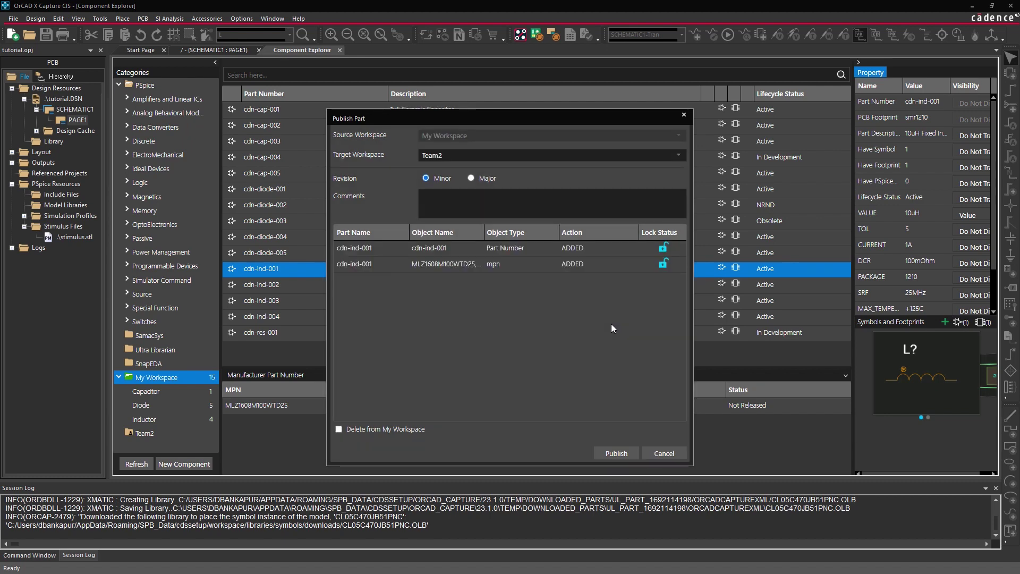
pyautogui.click(608, 453)
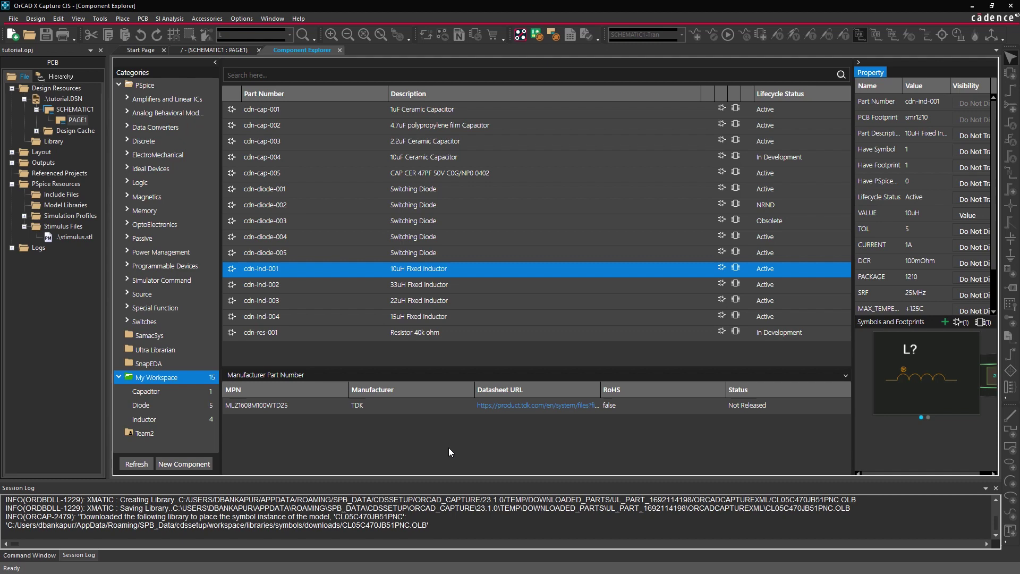
# View the Team2 parts, then return to My Workspace and bring up its actions.
pyautogui.click(196, 435)
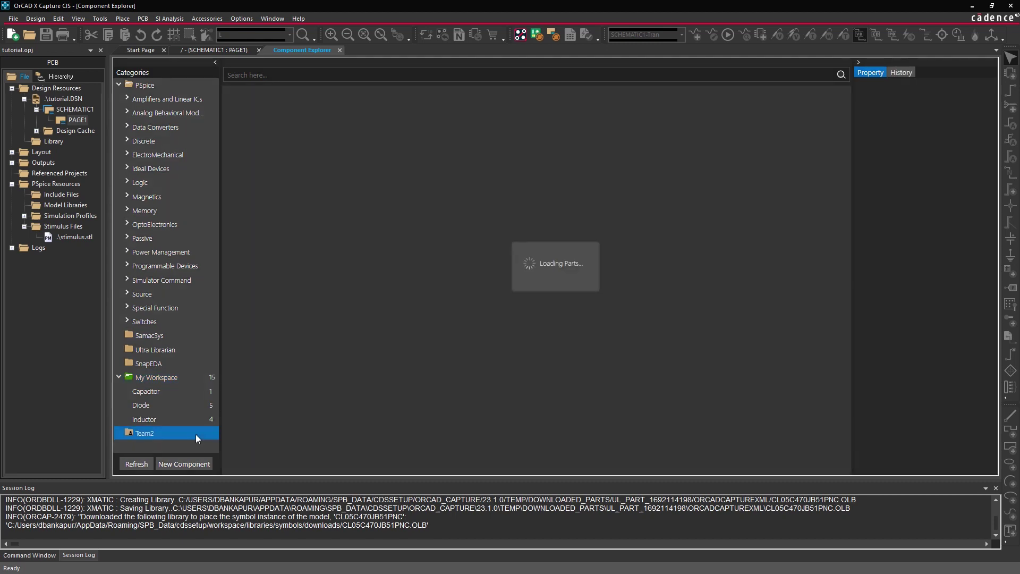
pyautogui.click(182, 376)
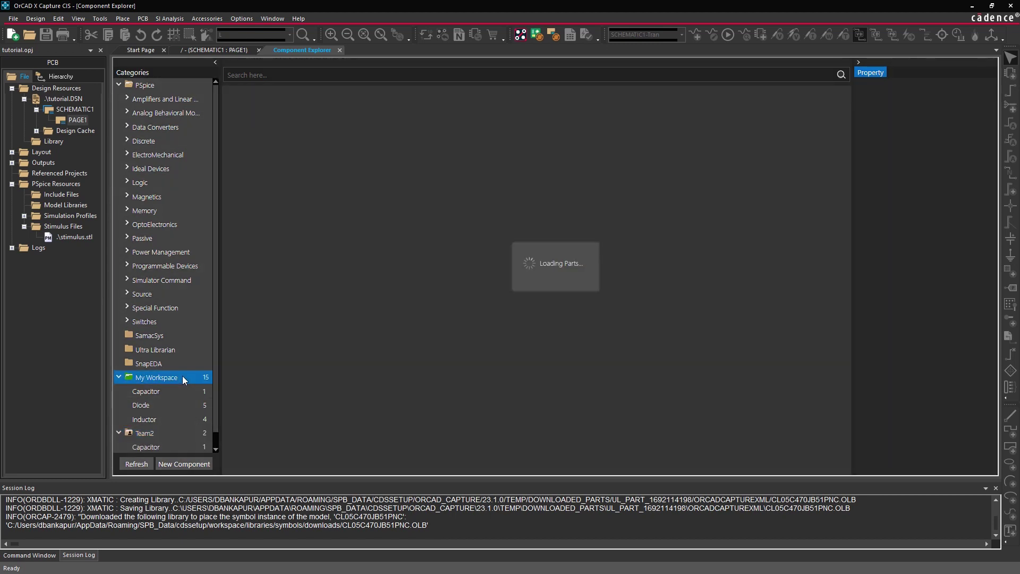
pyautogui.rightClick(183, 377)
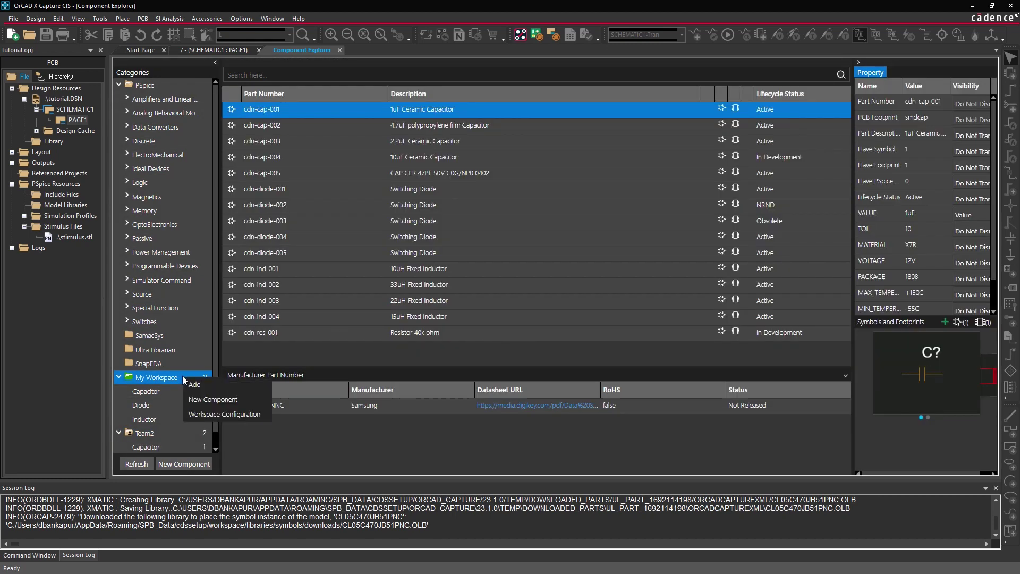
# Name the new category Resistor, enable Power and Tolerance, and display Value on the schematic.
pyautogui.click(210, 388)
pyautogui.write('Resistor')
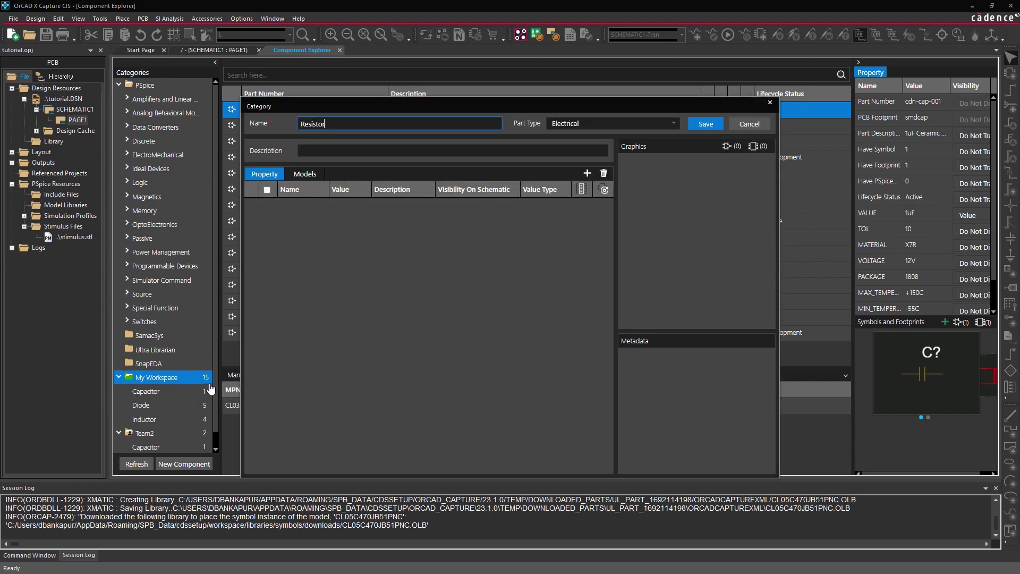
pyautogui.press('Tab')
pyautogui.write('R')
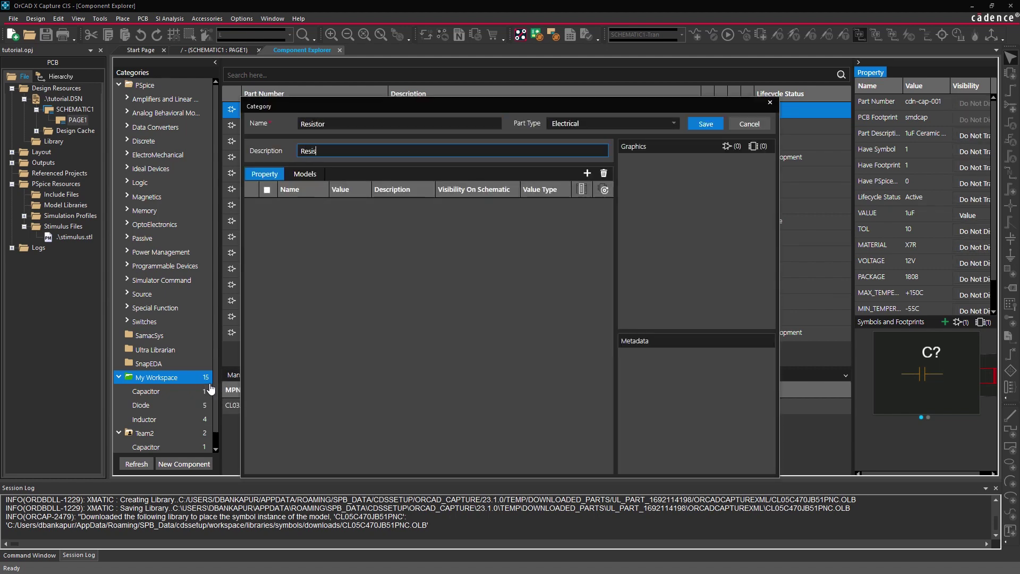
pyautogui.click(587, 176)
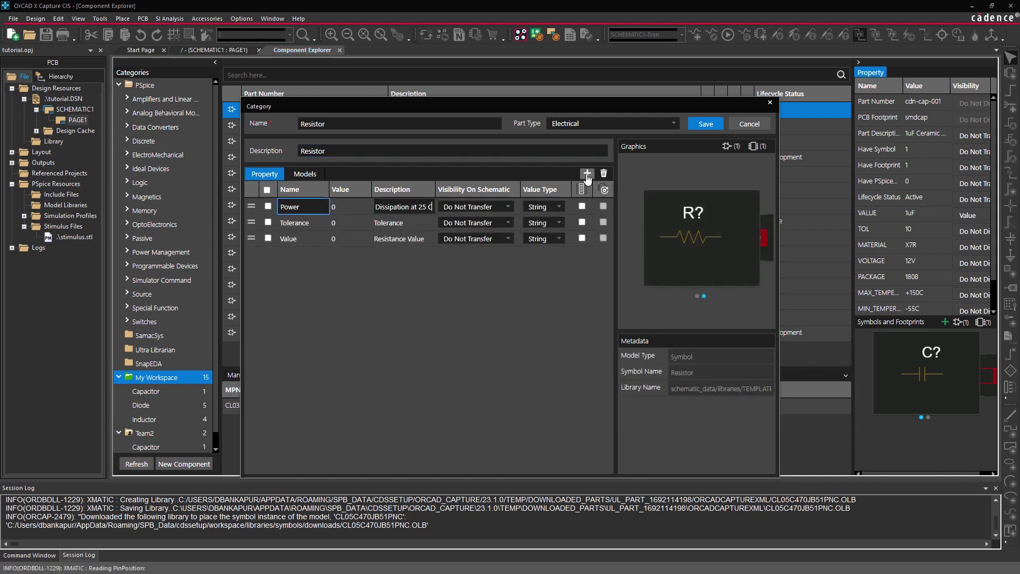
pyautogui.click(582, 206)
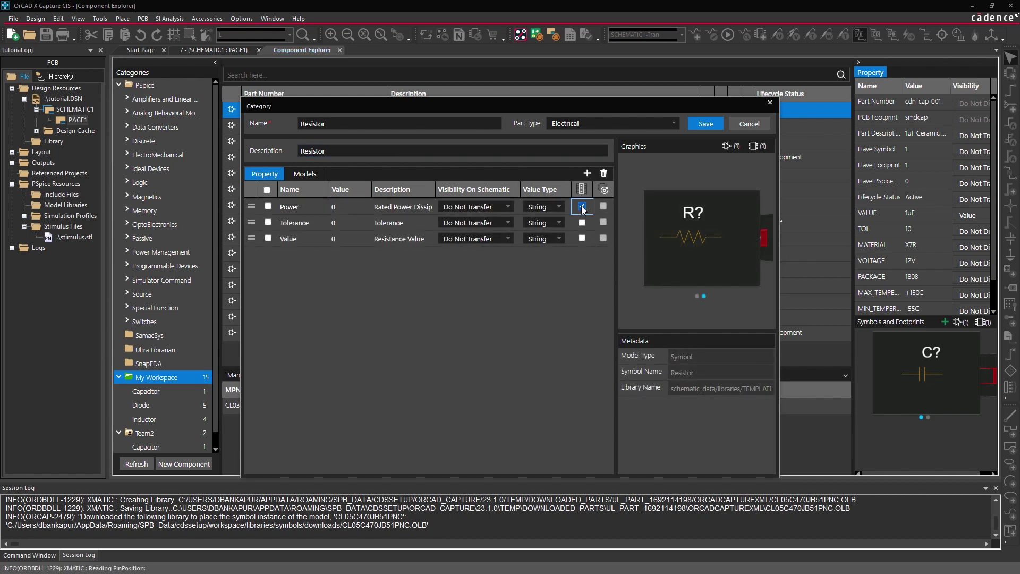
pyautogui.click(581, 222)
pyautogui.click(509, 238)
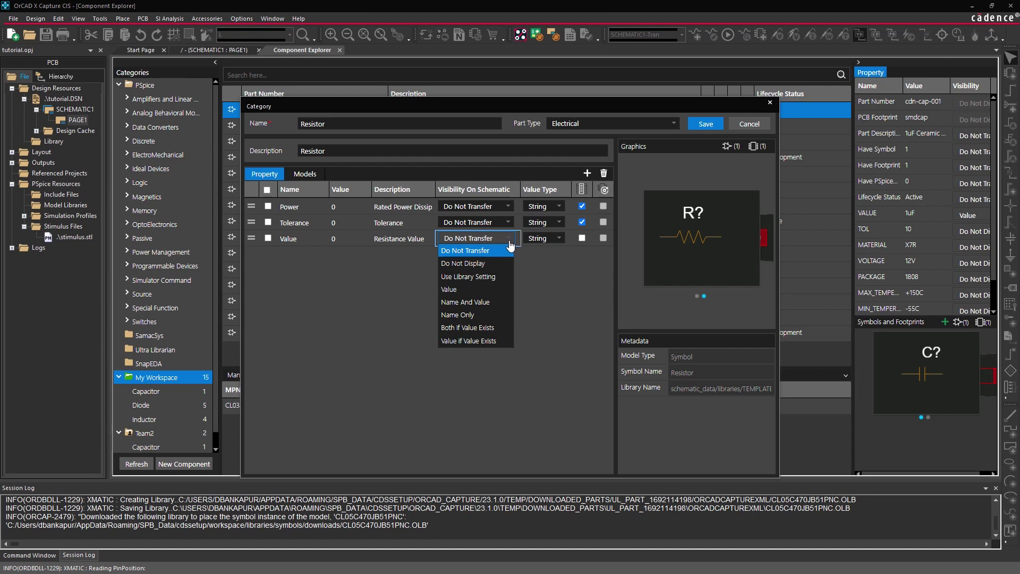
pyautogui.click(467, 289)
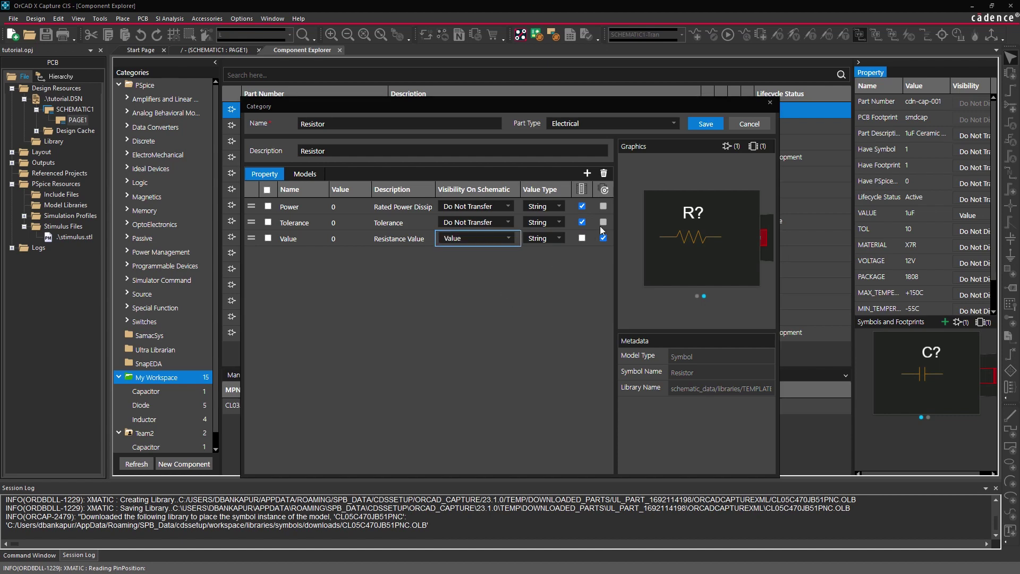
# Save the Resistor category, then open cdn-res-001 in the component editor.
pyautogui.click(702, 124)
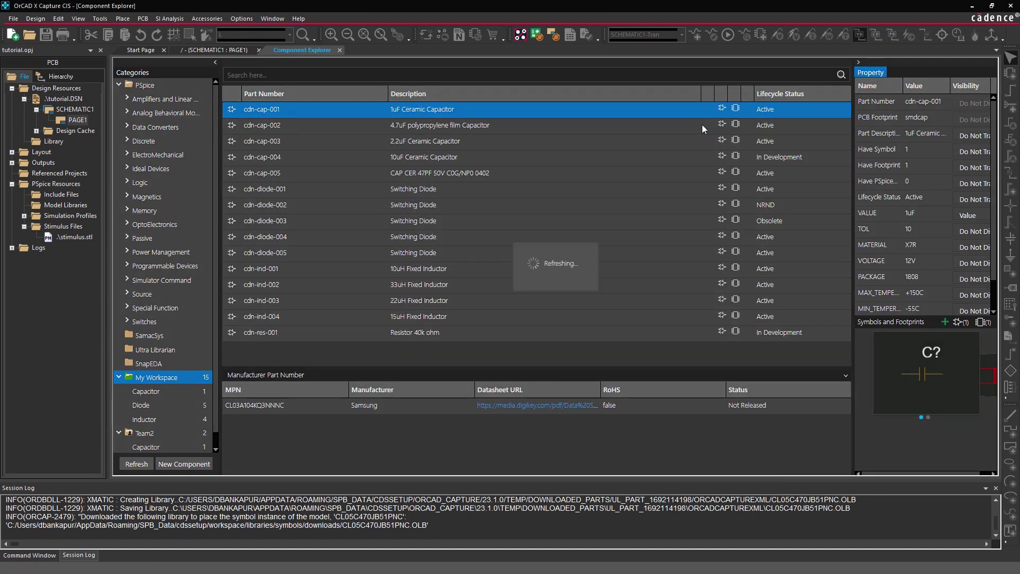
pyautogui.click(556, 332)
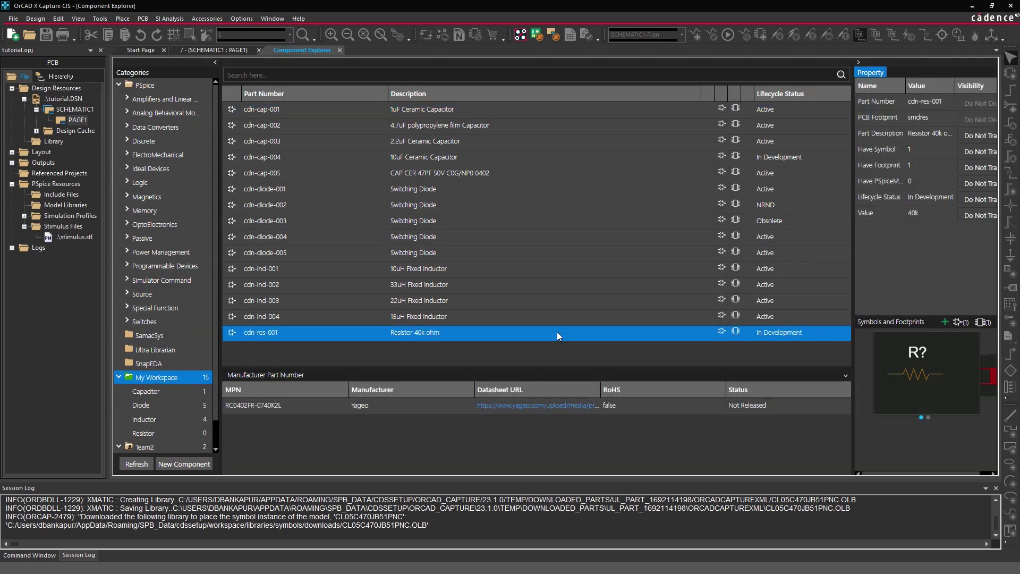
pyautogui.rightClick(557, 331)
pyautogui.click(573, 352)
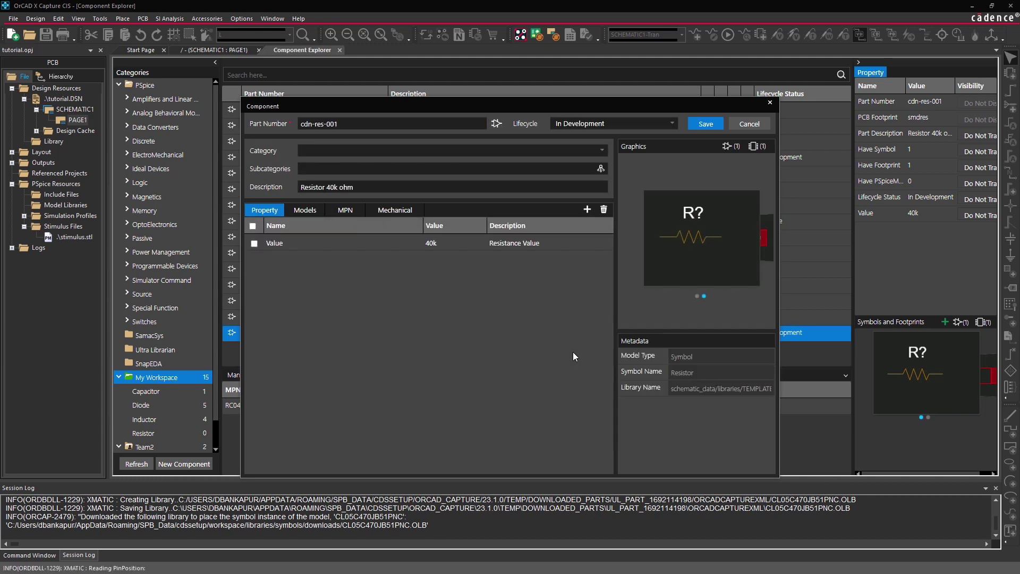
# Assign cdn-res-001 to the Resistor category with Power 0.125W and Tolerance 1%, and save.
pyautogui.click(586, 151)
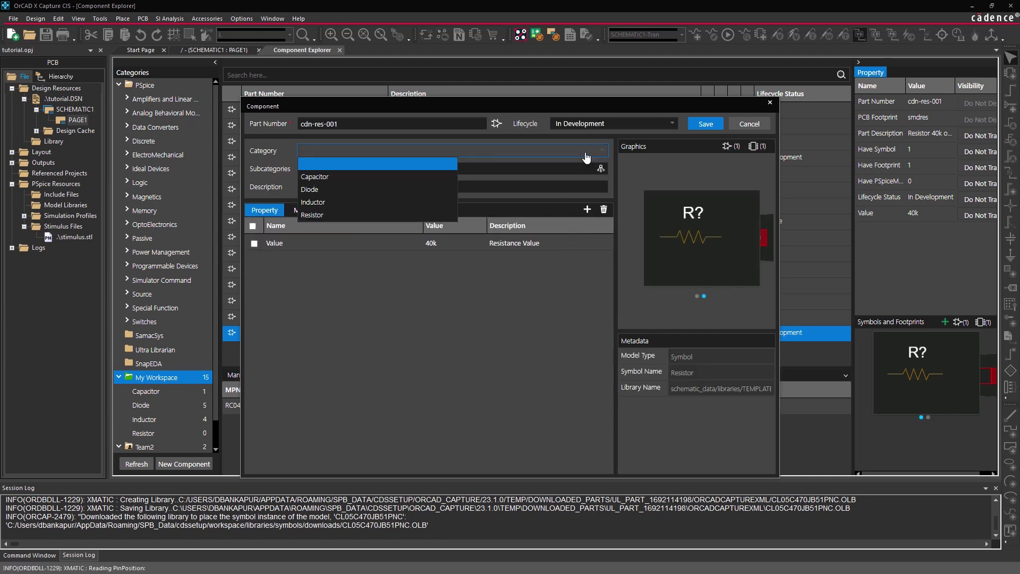
pyautogui.click(432, 215)
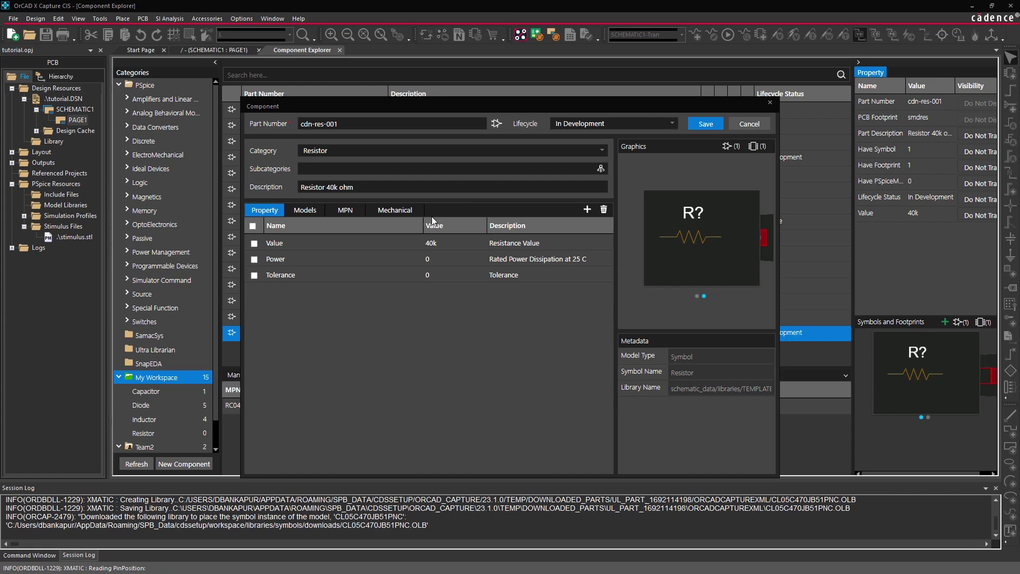
pyautogui.click(461, 257)
pyautogui.write('.125W')
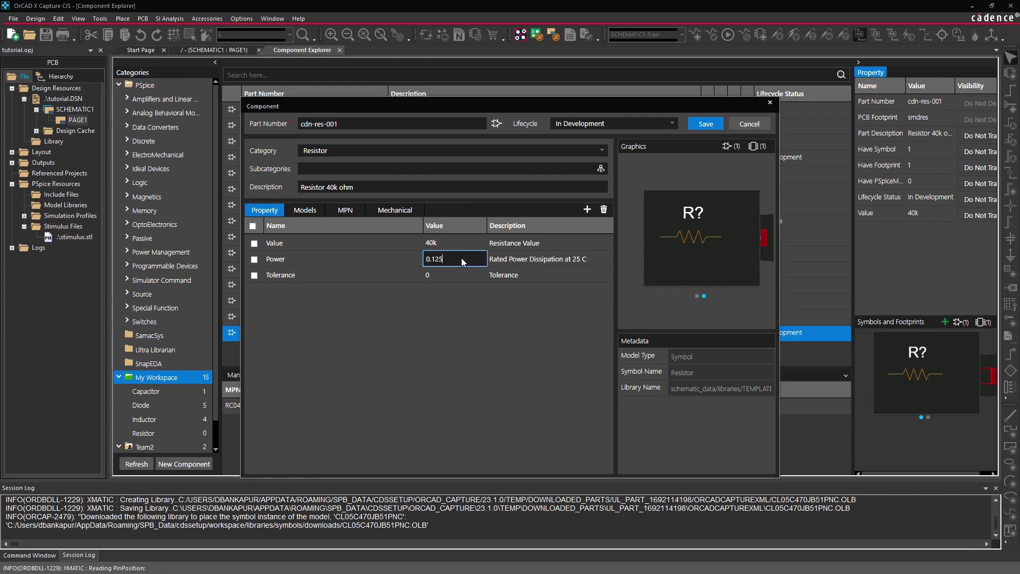
pyautogui.click(460, 275)
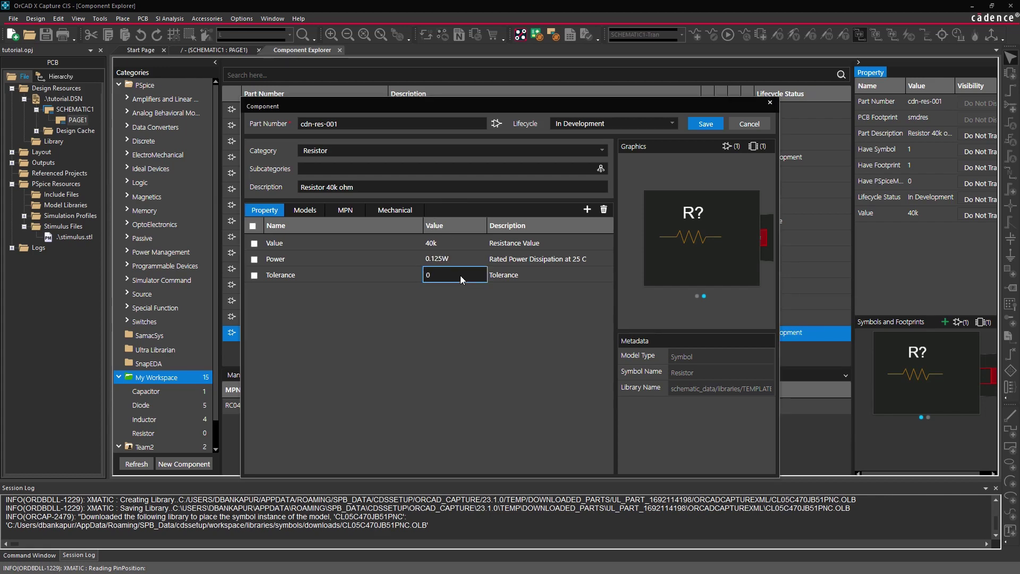
pyautogui.write('1%')
pyautogui.click(704, 124)
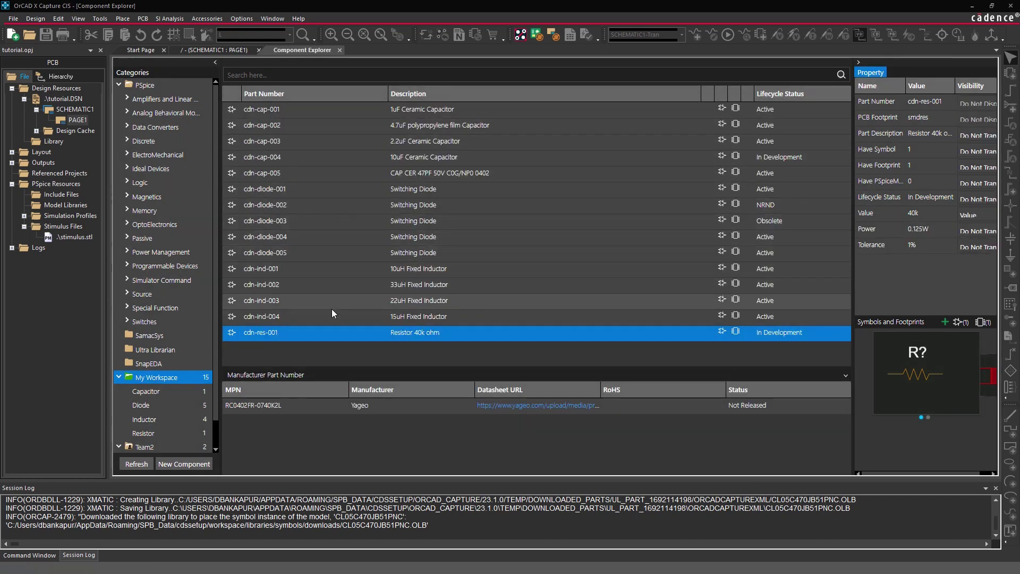
# Add a new DM_Team workspace in the workspace configuration.
pyautogui.rightClick(182, 377)
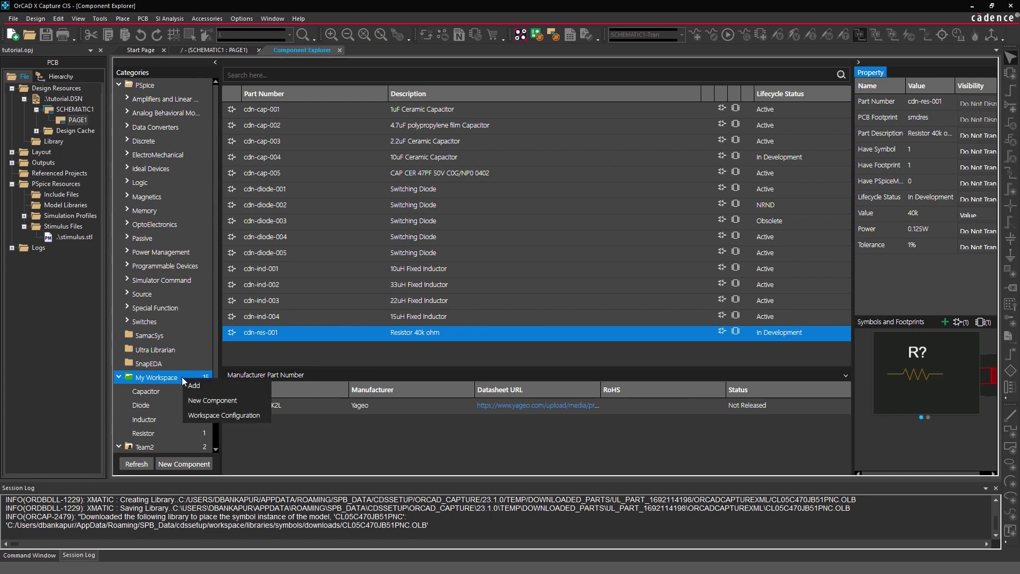
pyautogui.click(208, 416)
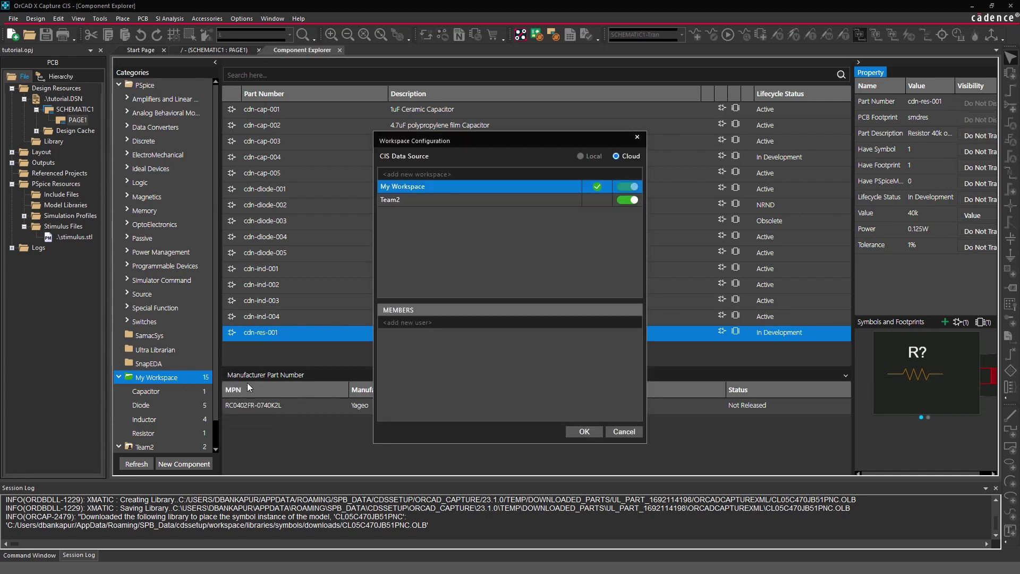
pyautogui.click(476, 173)
pyautogui.write('DM_Team')
pyautogui.press('Return')
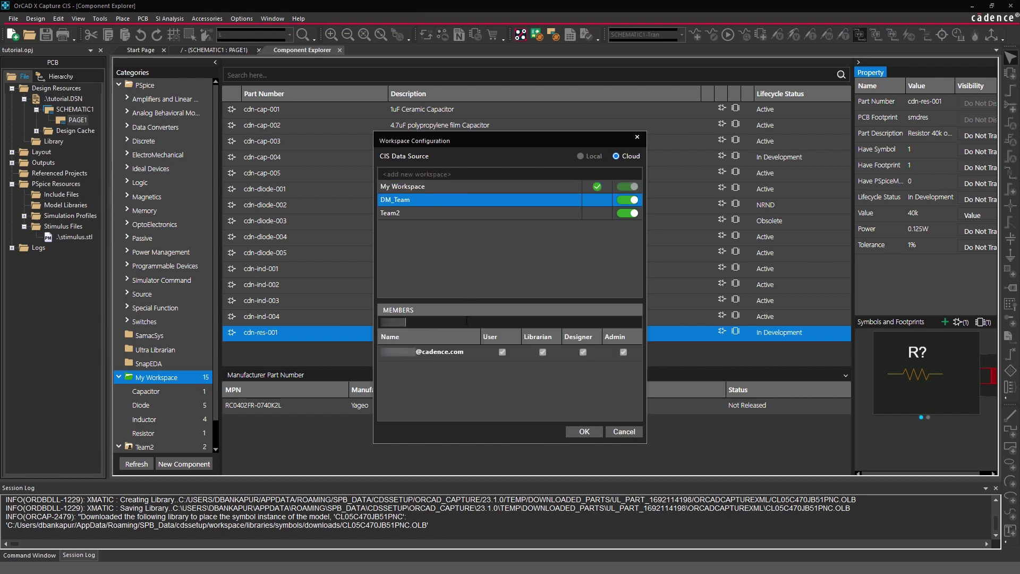
# Add two members by e-mail, give the second the Designer role, and confirm.
pyautogui.press('Return')
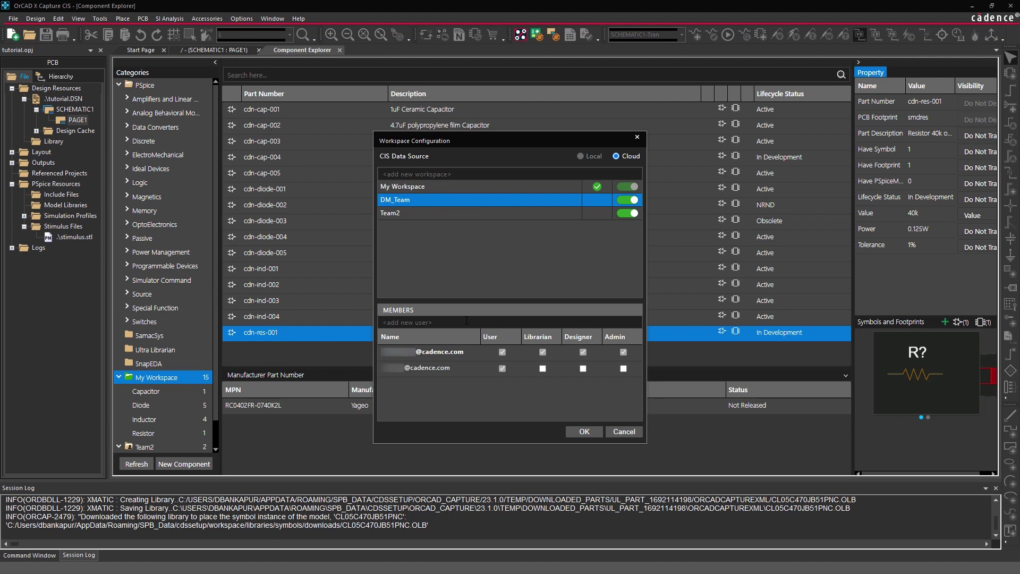
pyautogui.write('@cadence.com')
pyautogui.press('Return')
pyautogui.click(582, 368)
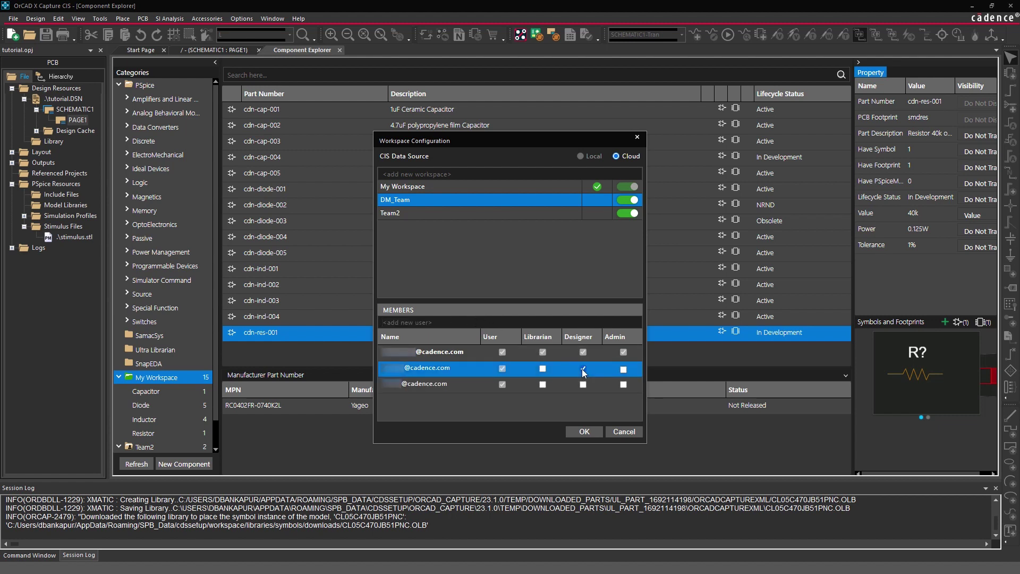
pyautogui.click(584, 432)
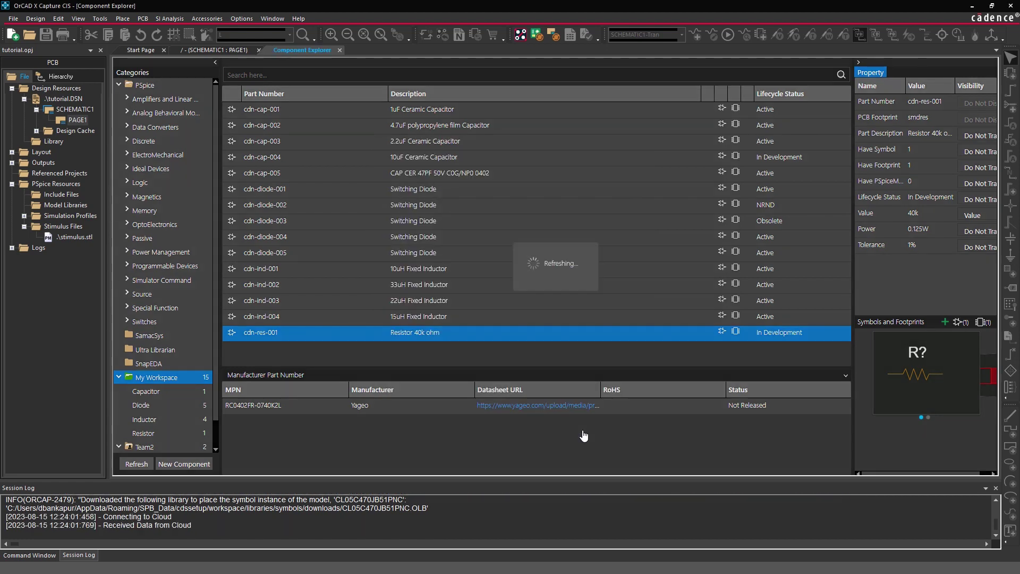